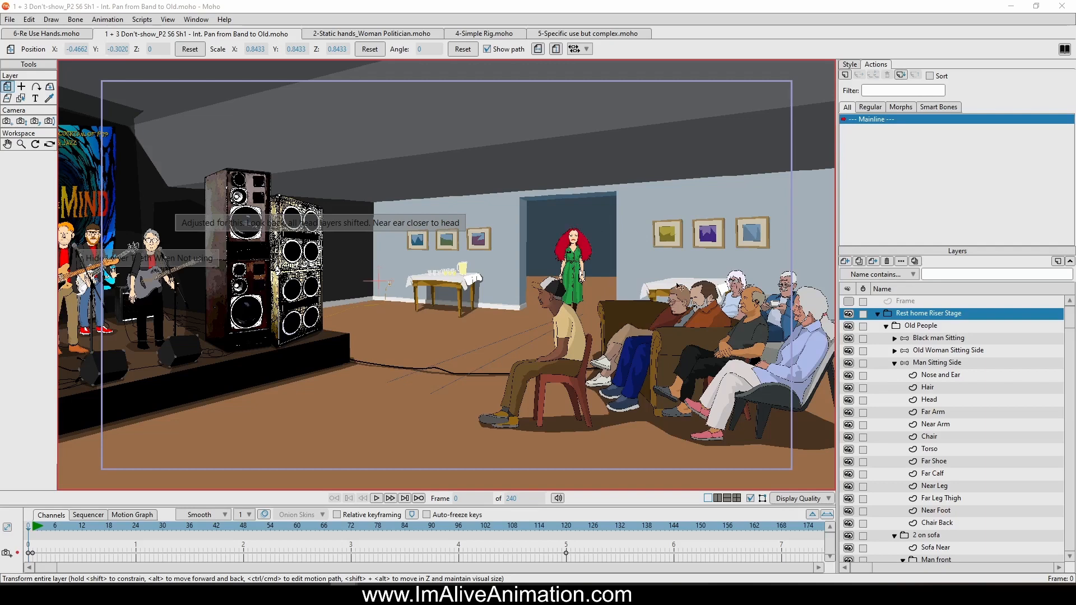
Play the pan scene's animation from the start, with the seated elderly audience in close-up
scroll(637, 330, "up", 5)
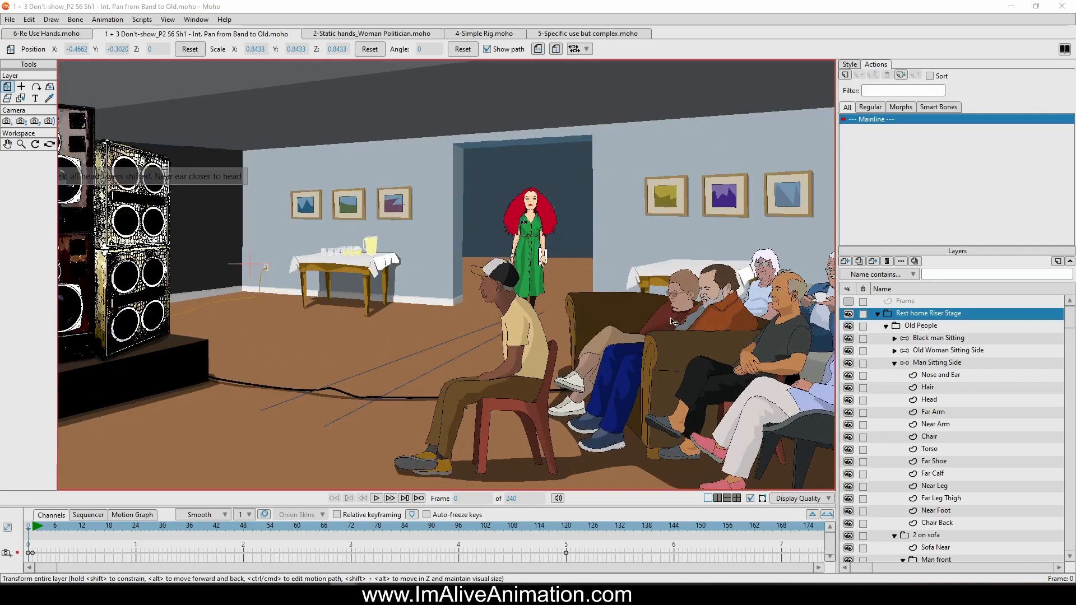
scroll(481, 252, "up", 2)
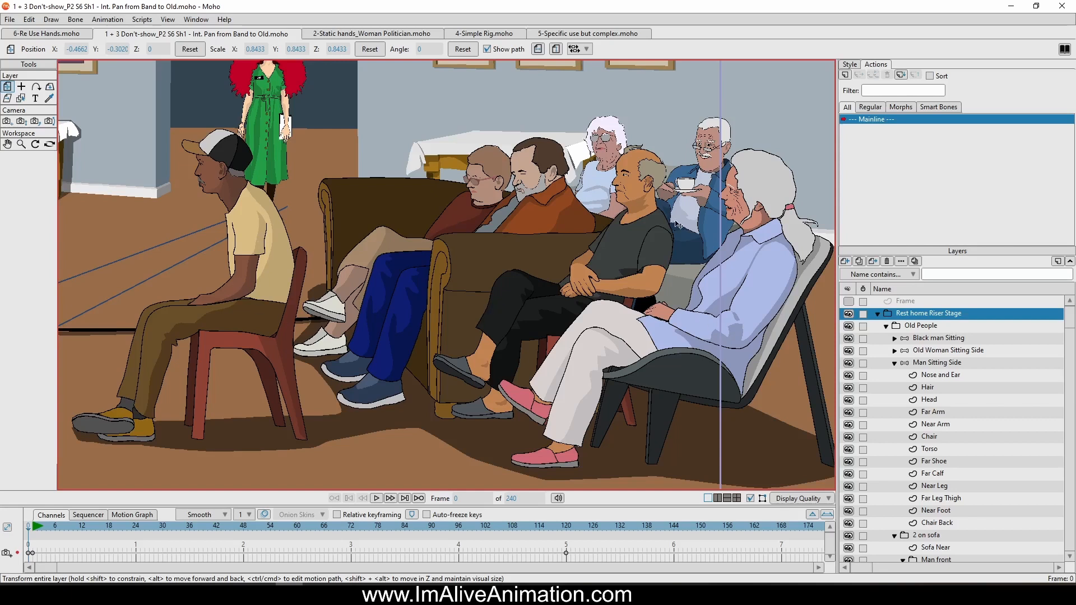
left_click(35, 532)
key("space")
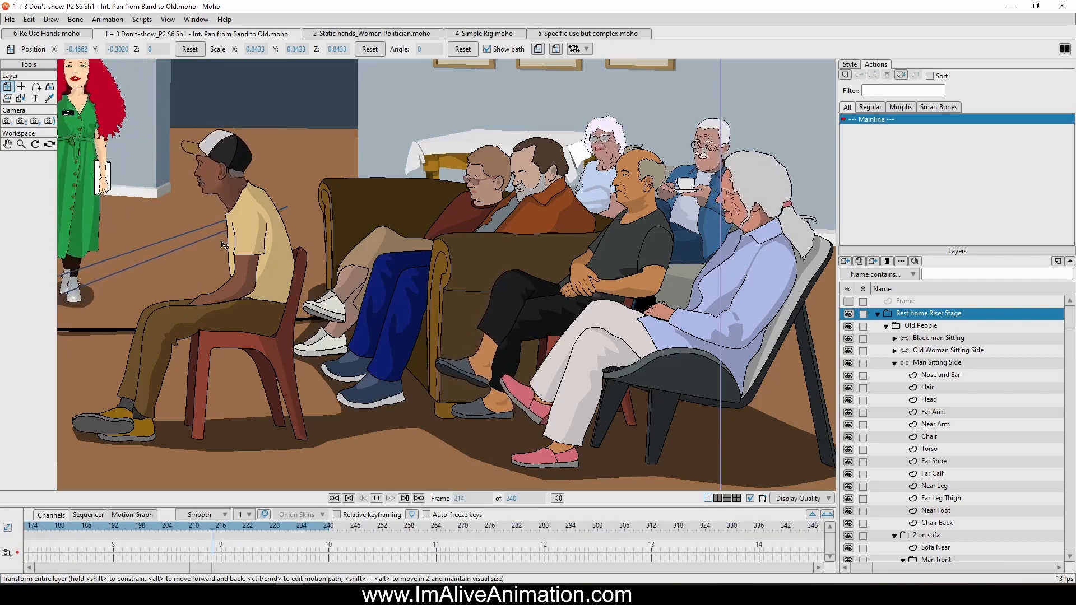
key("space")
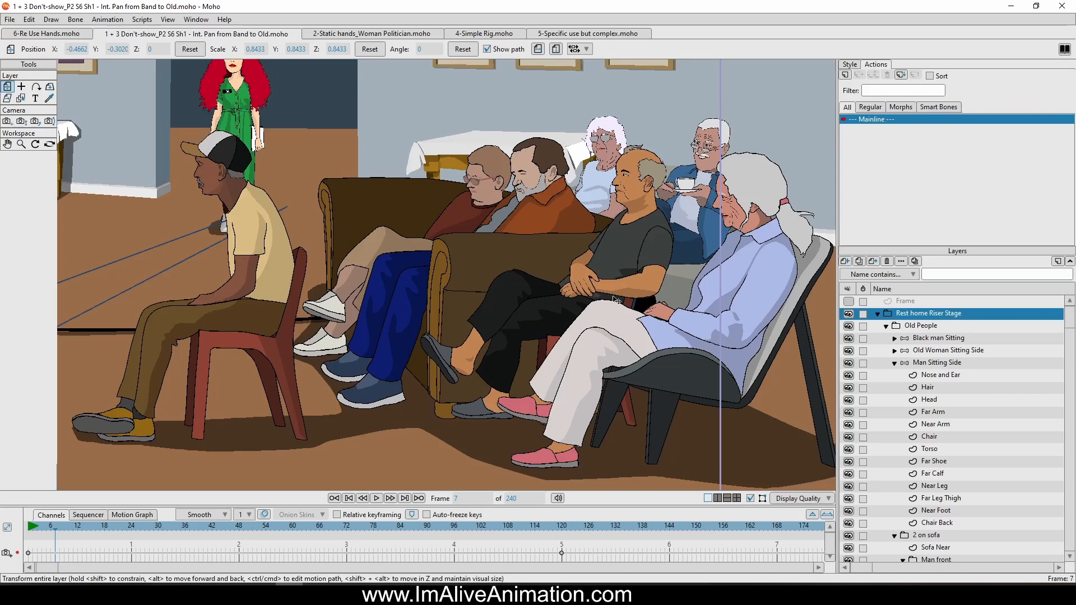
Examine the static hands of the seated elderly characters up close, including the woman in the chair, the crossed-arm man and the tea drinker
left_click_drag(656, 299, 573, 272)
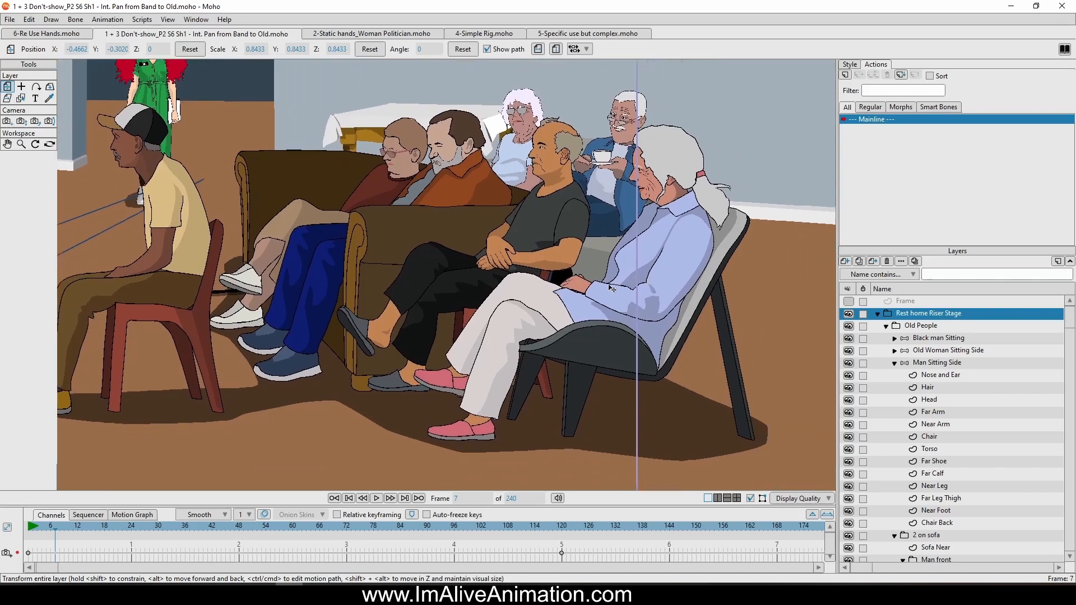
scroll(614, 289, "up", 5)
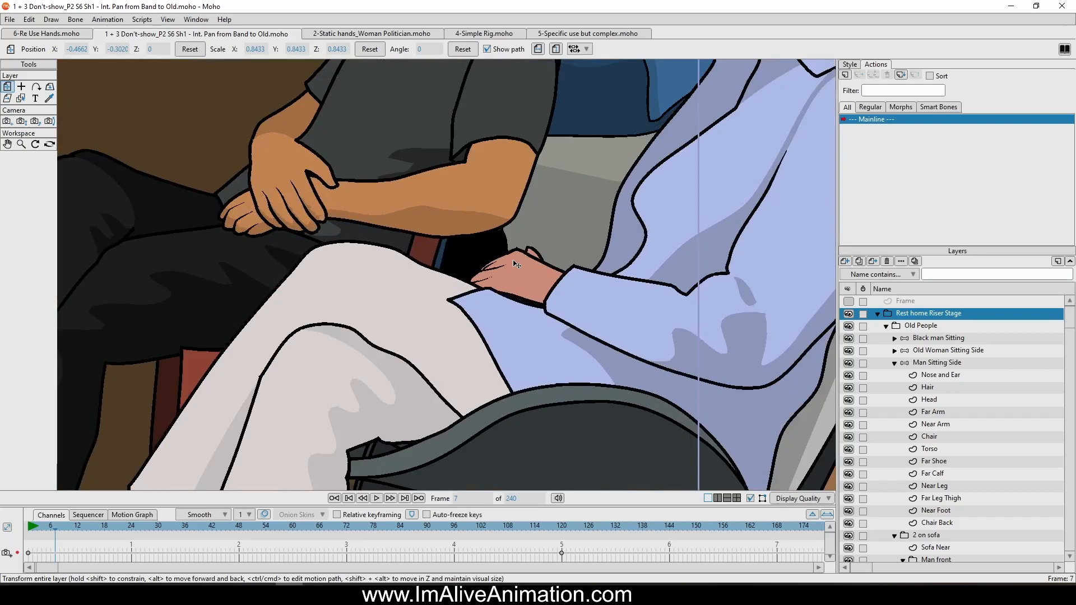
scroll(516, 264, "up", 4)
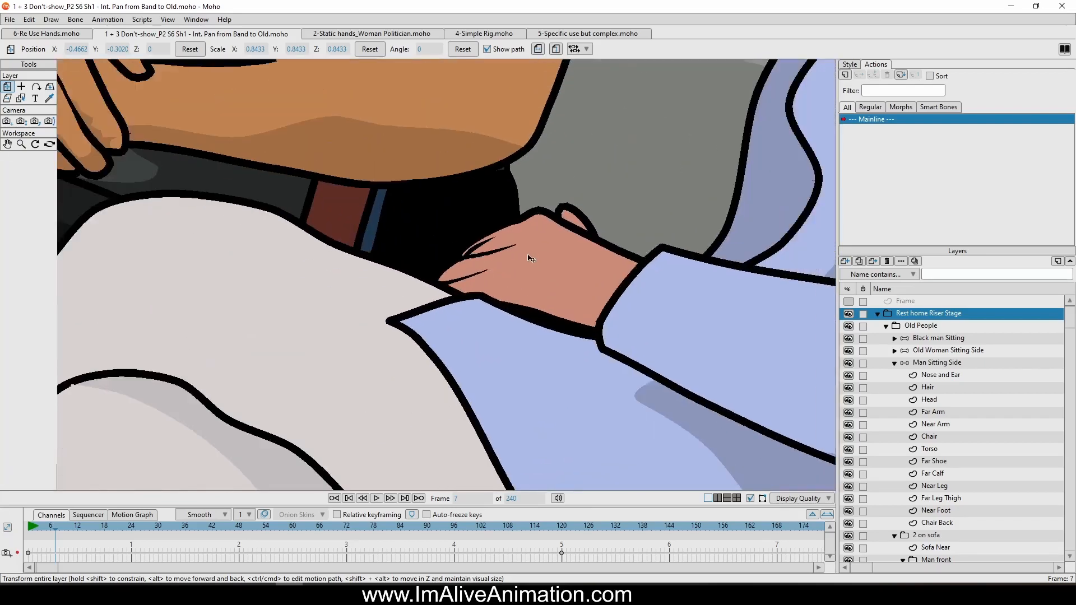
scroll(569, 260, "down", 1)
scroll(549, 252, "down", 3)
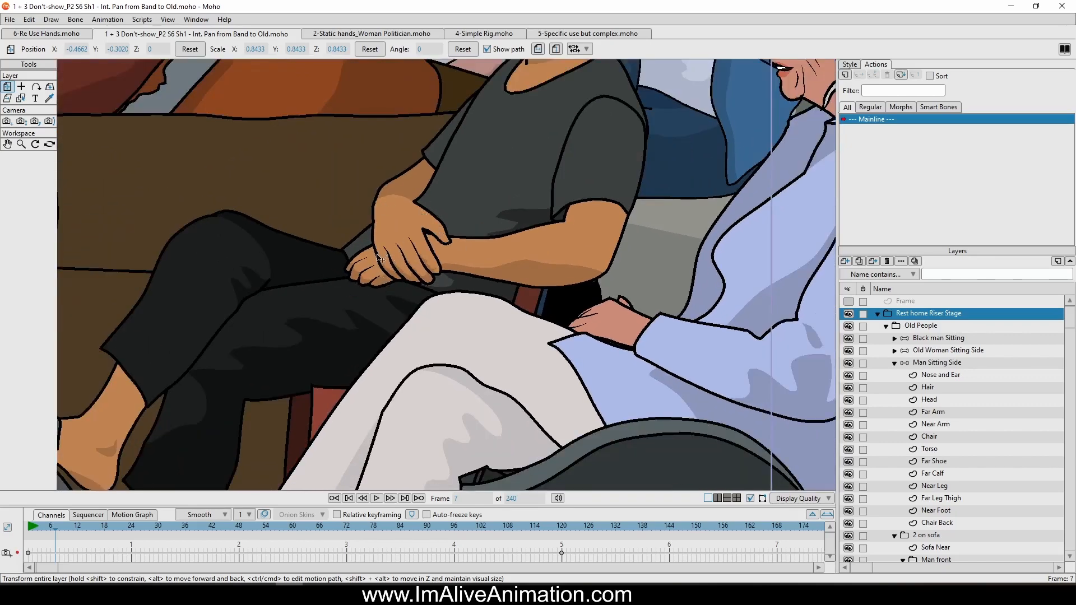
scroll(426, 321, "down", 1)
scroll(426, 321, "down", 1)
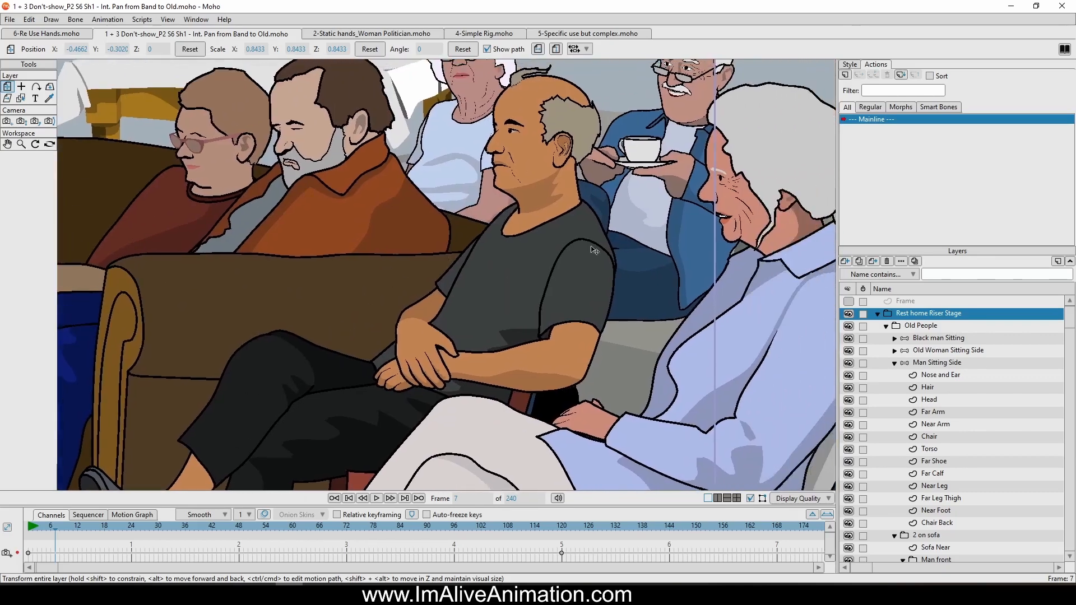
scroll(739, 75, "down", 1)
left_click_drag(677, 126, 642, 168)
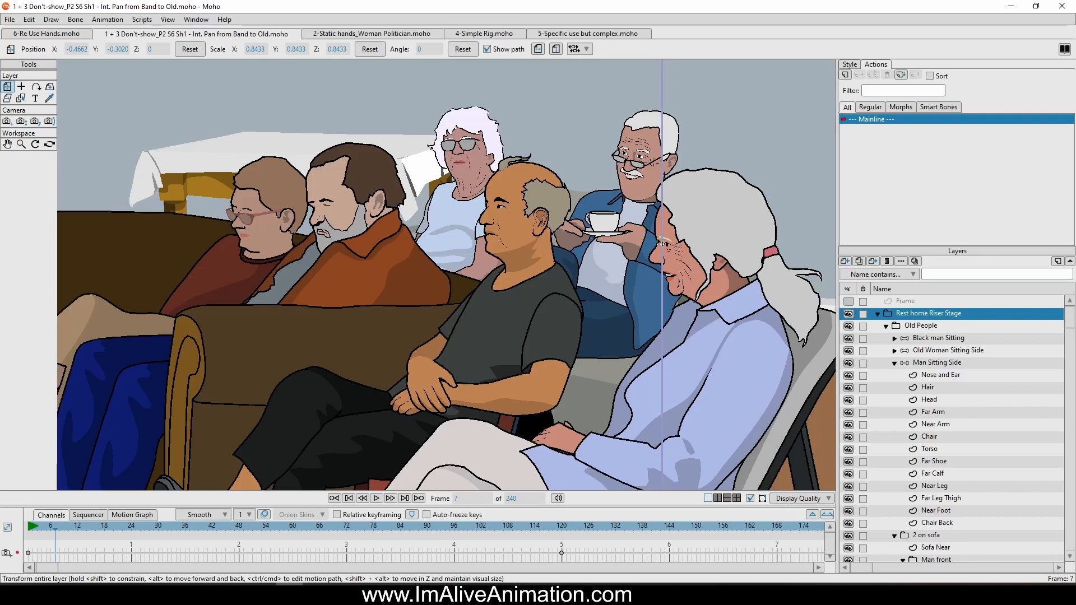
scroll(536, 223, "down", 4)
left_click_drag(537, 224, 587, 187)
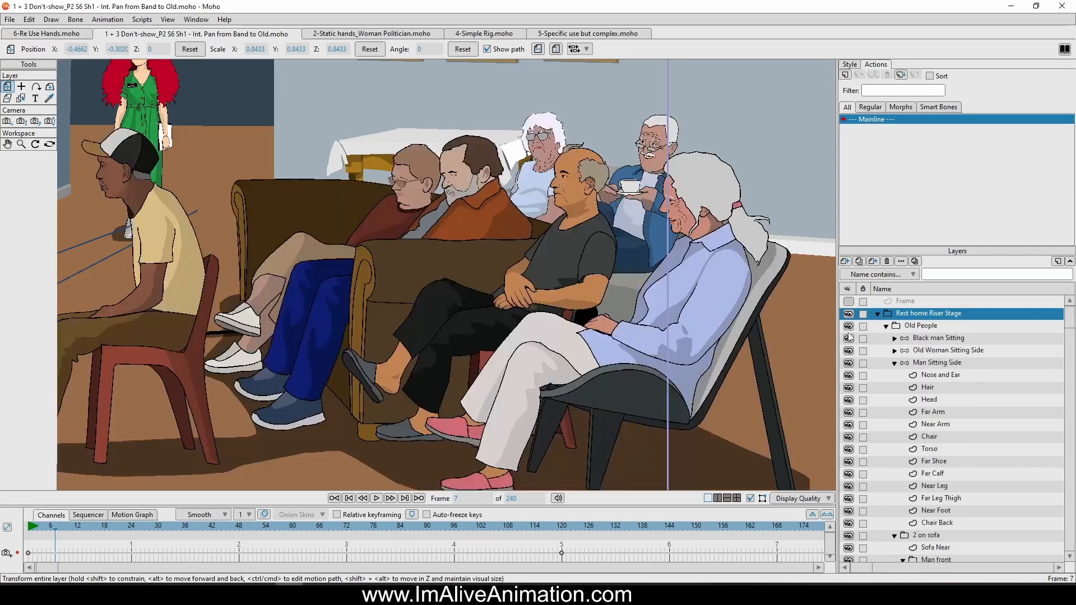
Temporarily hide the Black man Sitting, Old Woman Sitting Side, Man Sitting Side and Sofa Near layers, and restore their visibility
left_click(849, 337)
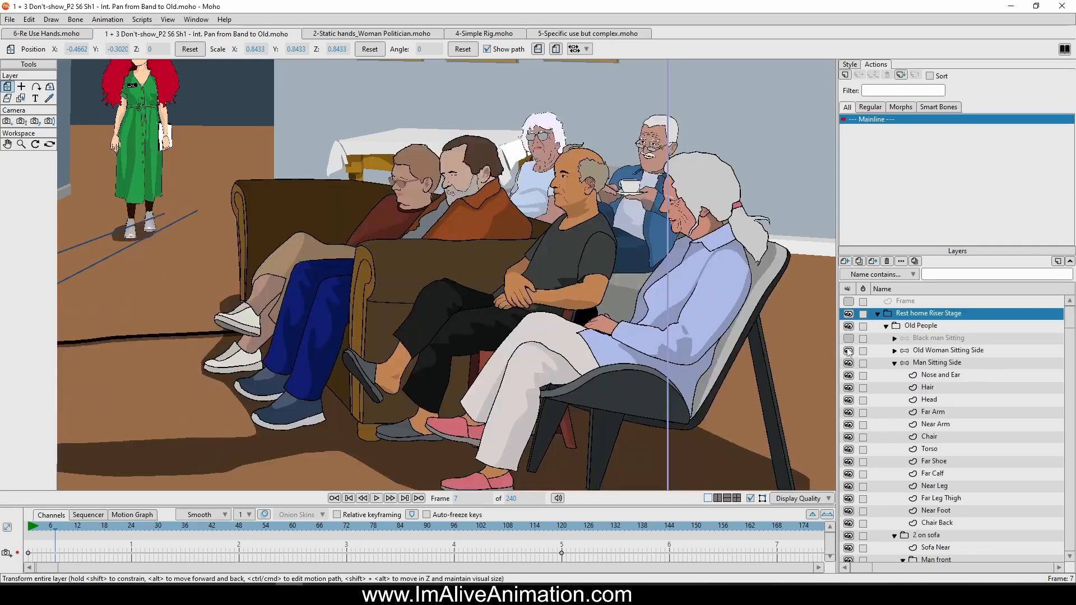
left_click(848, 351)
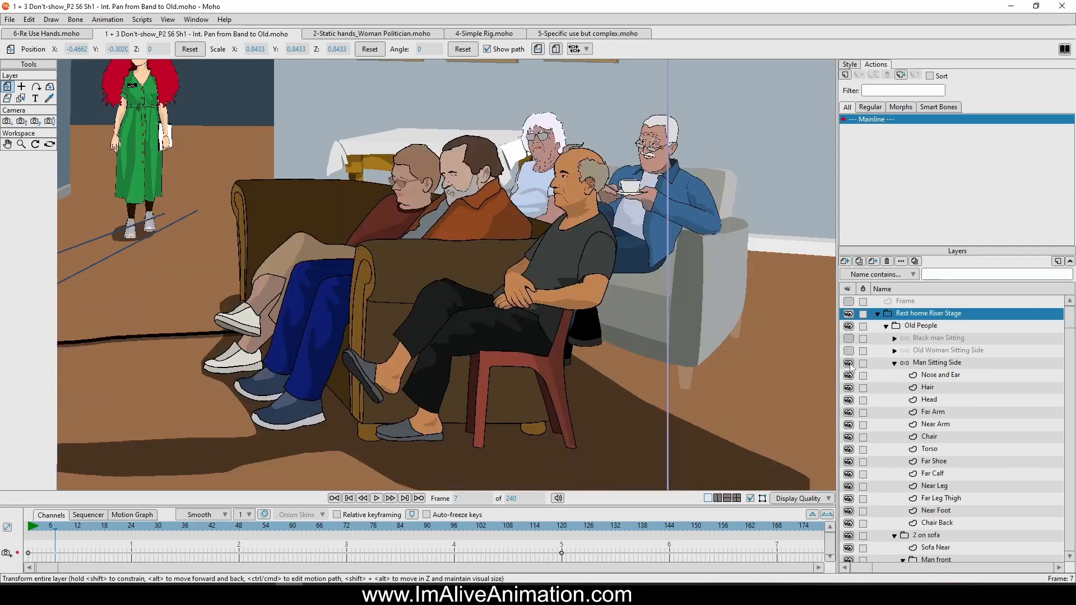
left_click(848, 363)
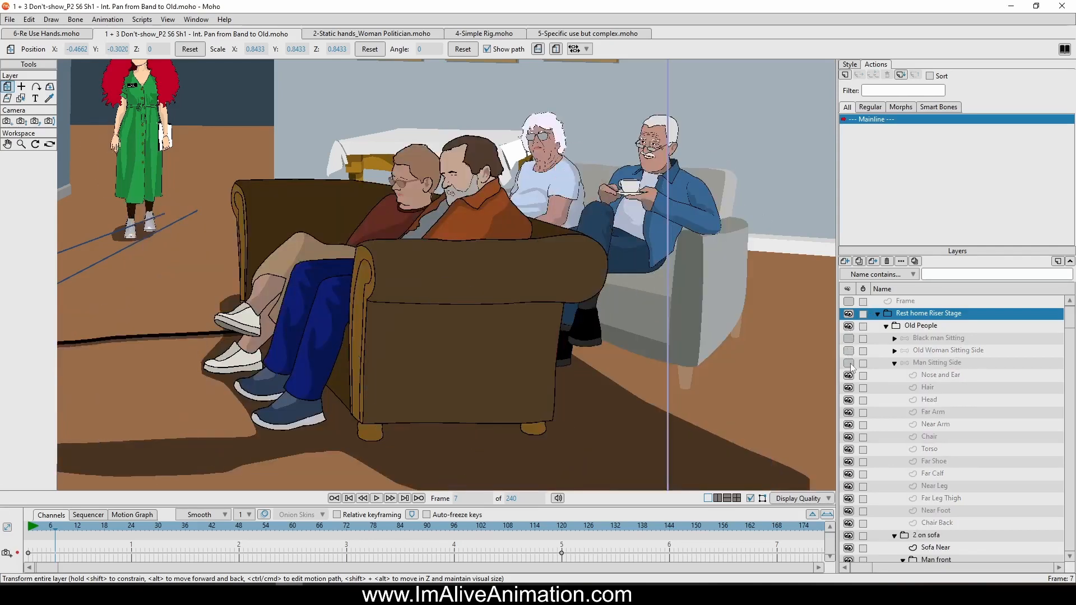
left_click(849, 548)
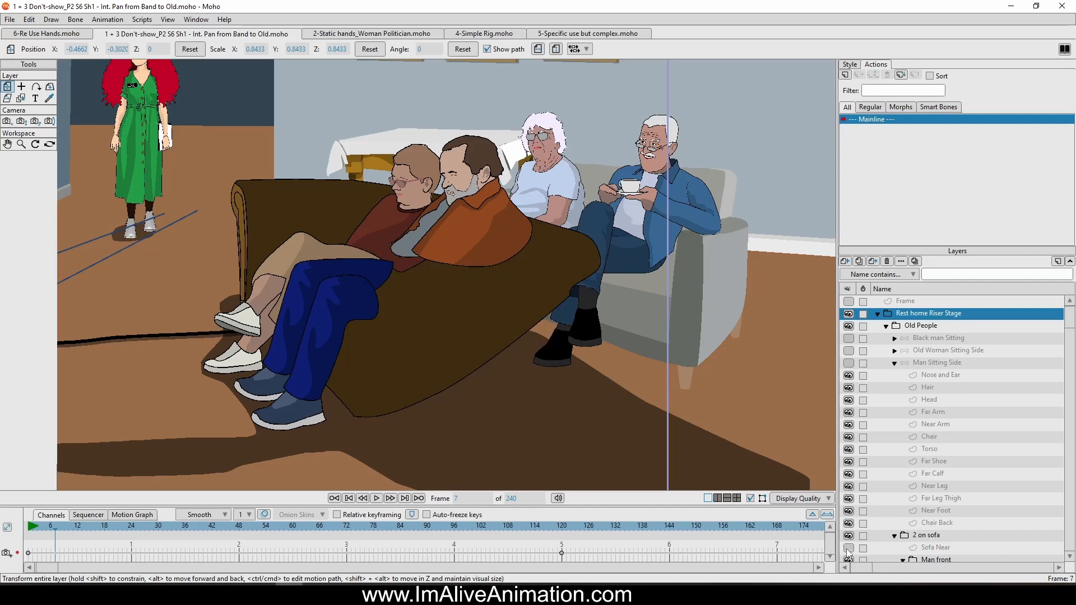
left_click(849, 549)
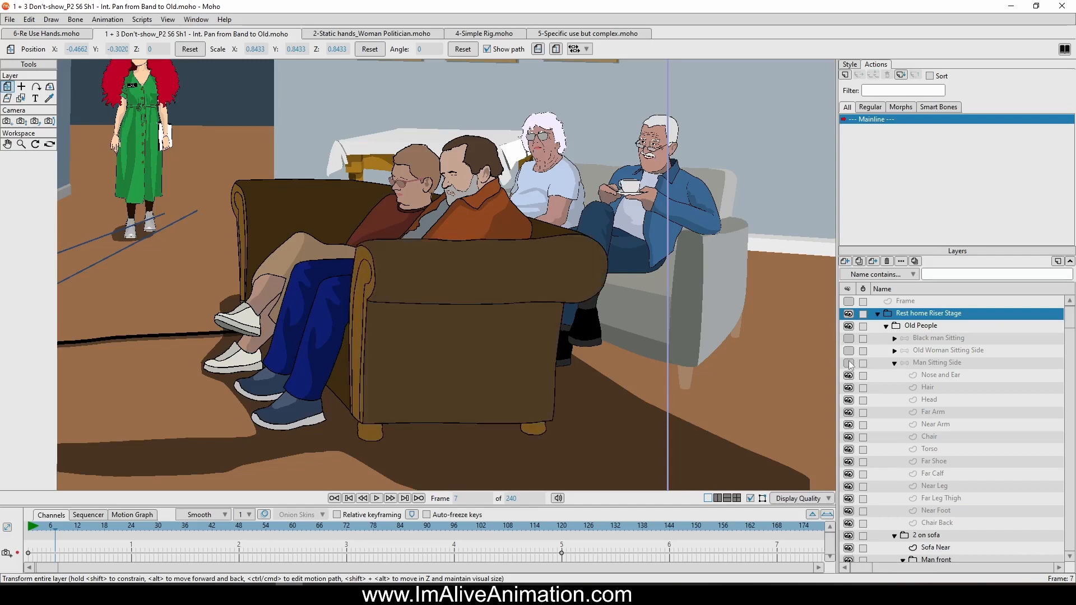
left_click_drag(850, 363, 848, 338)
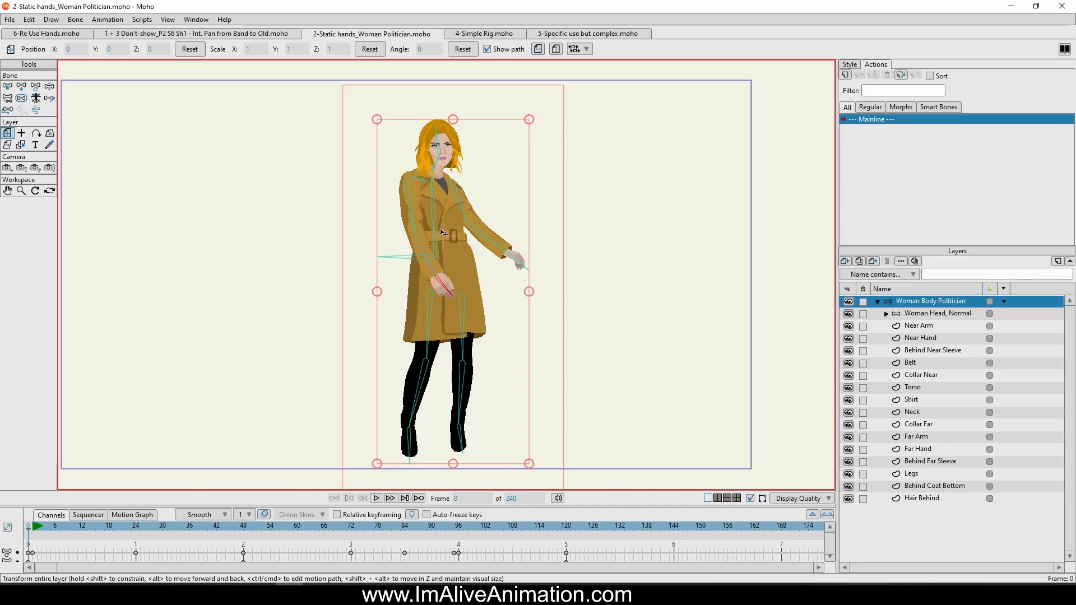
Go to frame 1 of the woman politician file, select the Near Hand layer and inspect its shapes and bone
scroll(437, 213, "up", 3)
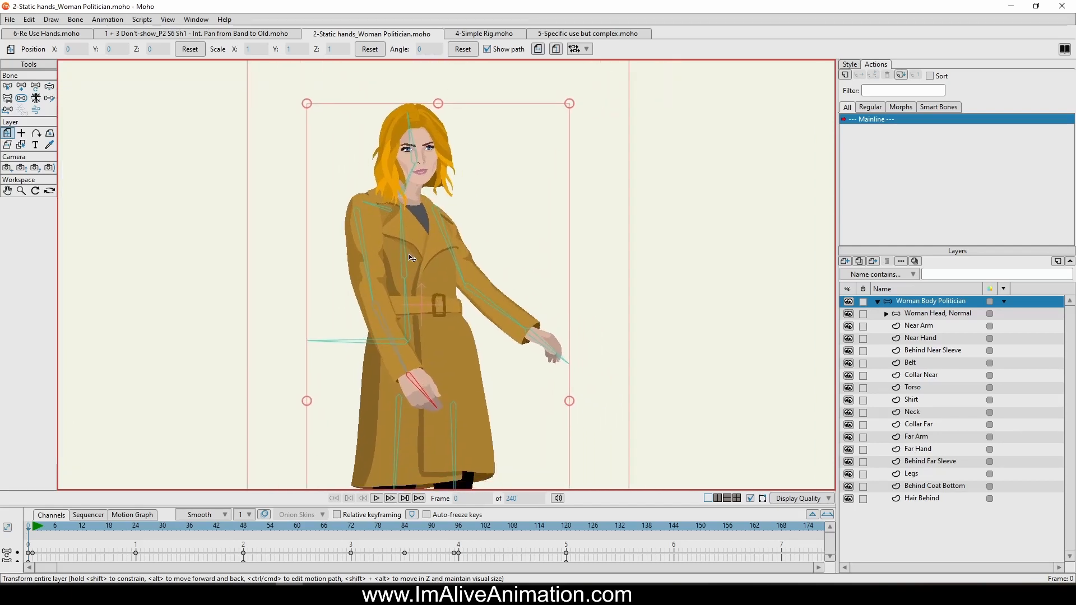
left_click_drag(411, 251, 428, 232)
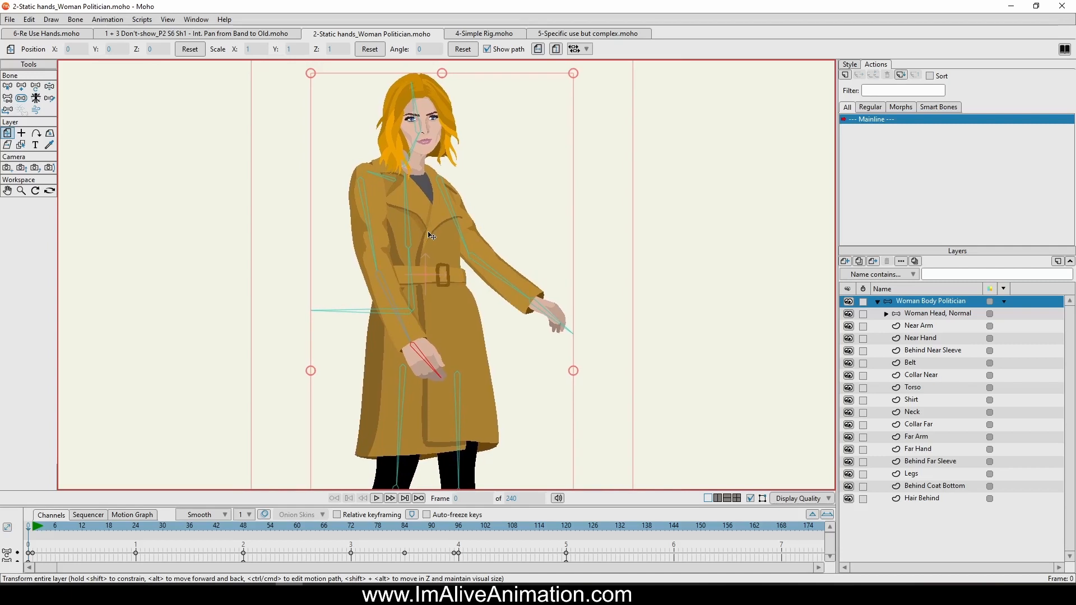
left_click(33, 528)
right_click(453, 353, "alt")
scroll(453, 353, "up", 6)
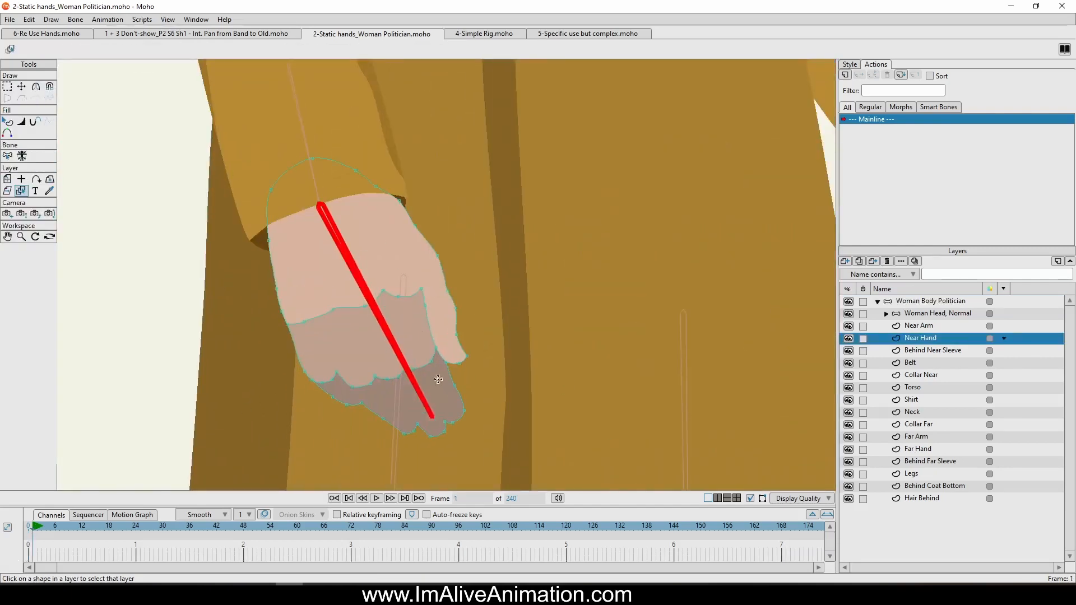
Select the Far Hand layer on the woman's outstretched arm and inspect its shapes and single bone up close
scroll(463, 415, "down", 6)
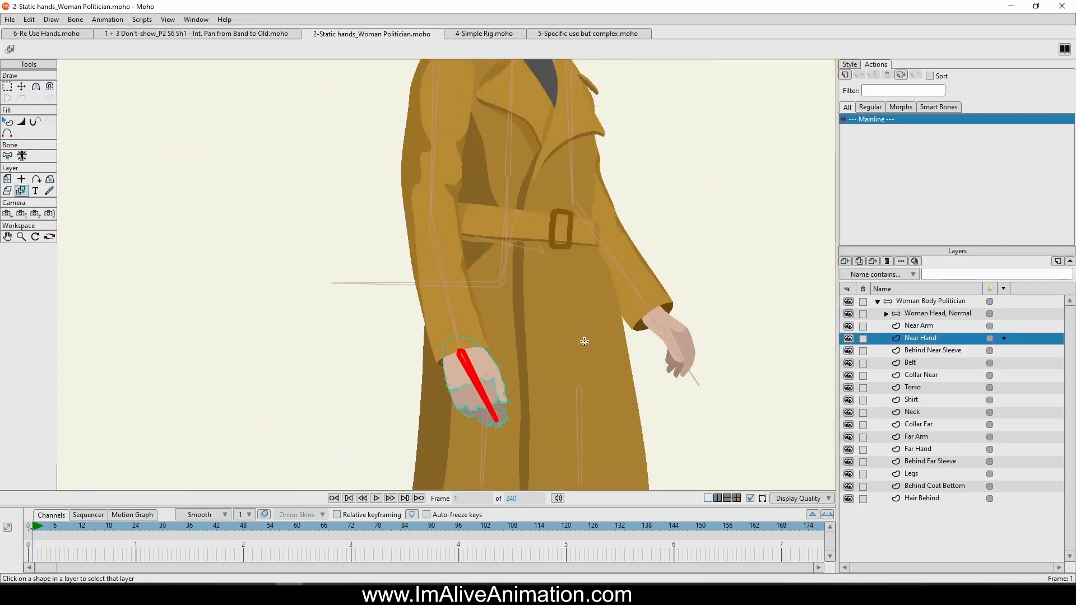
right_click(600, 325, "alt")
scroll(599, 325, "up", 6)
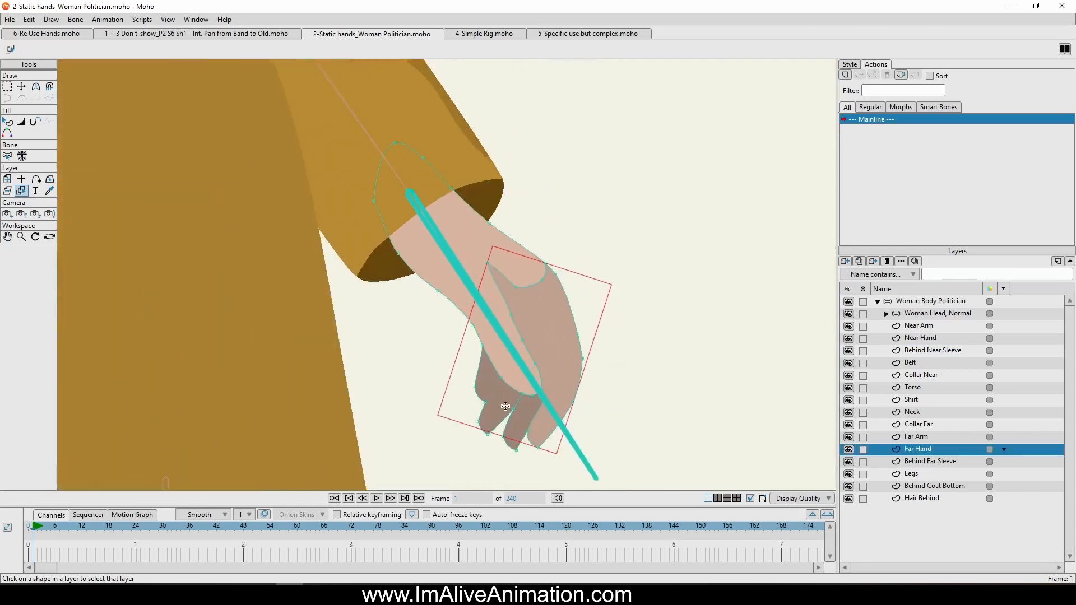
scroll(505, 406, "up", 3)
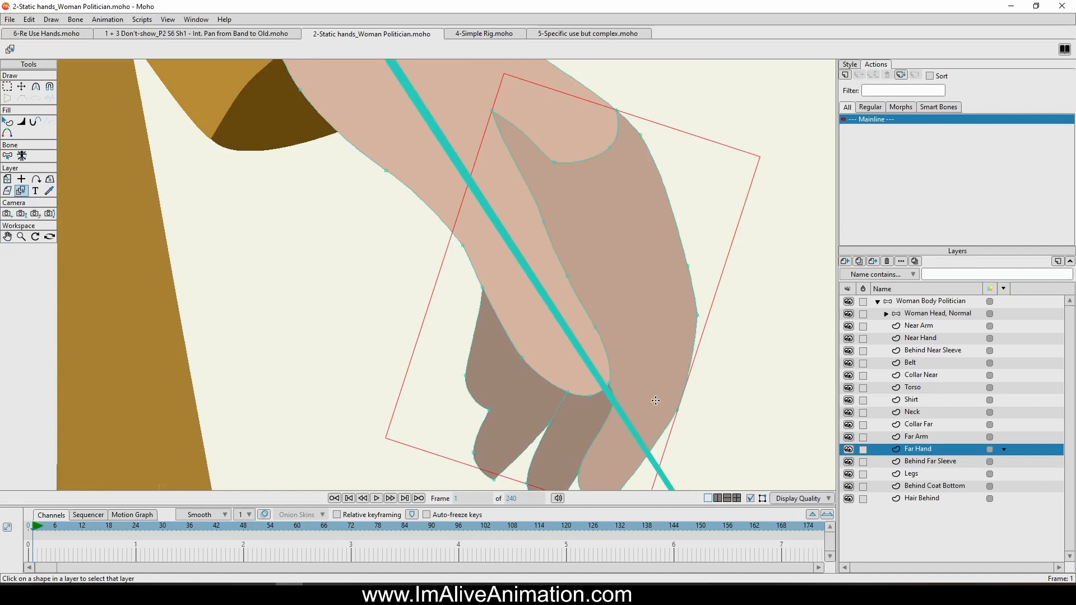
Play the woman's animation in full view, return to frame 1 and scrub to frame 78 to check the hand movement
key("ctrl+r")
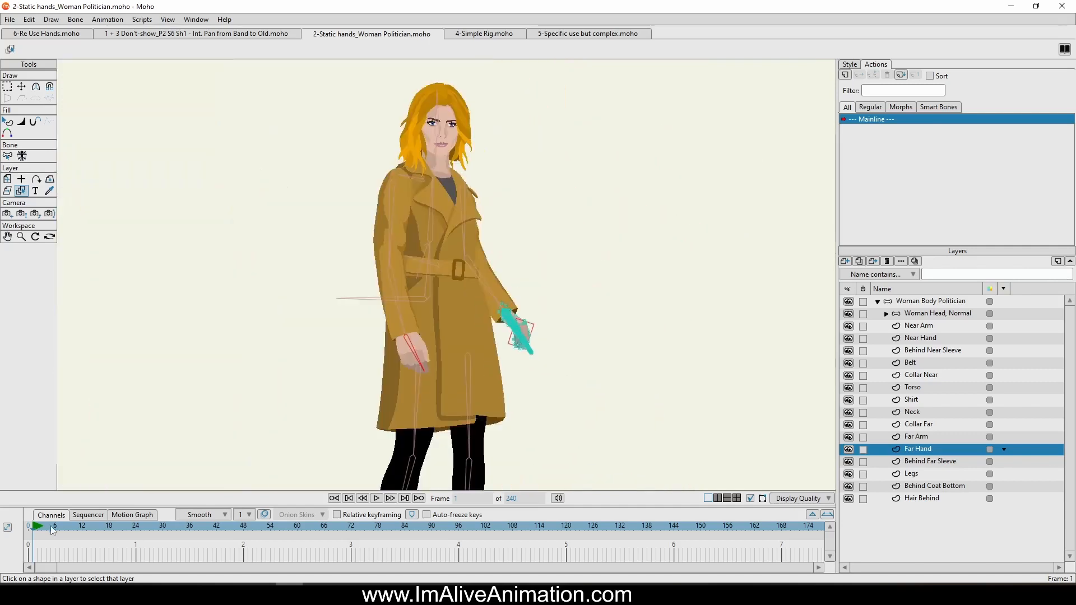
key("space")
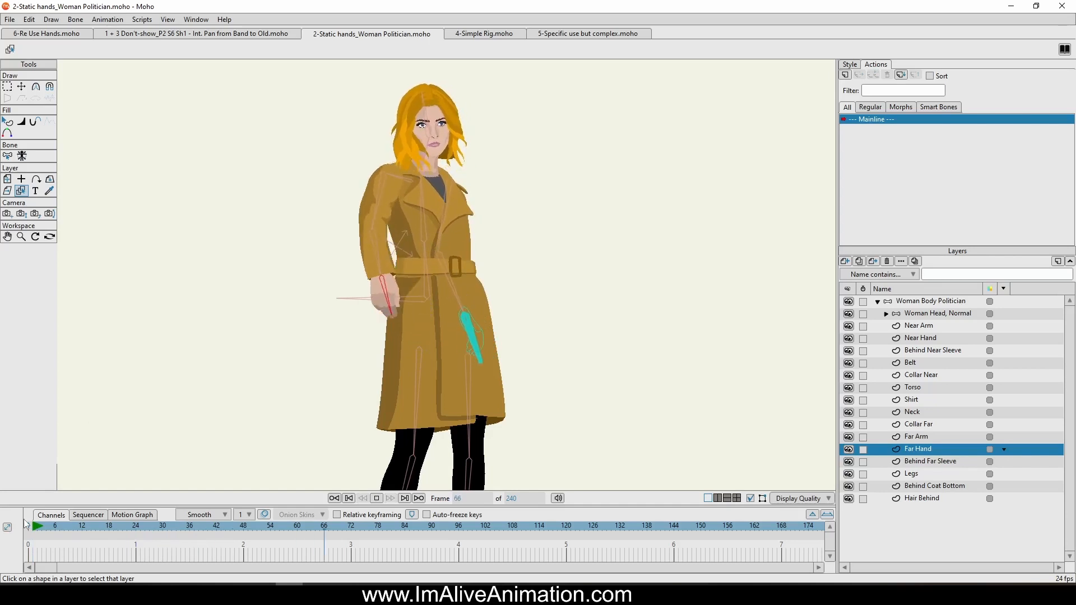
key("space")
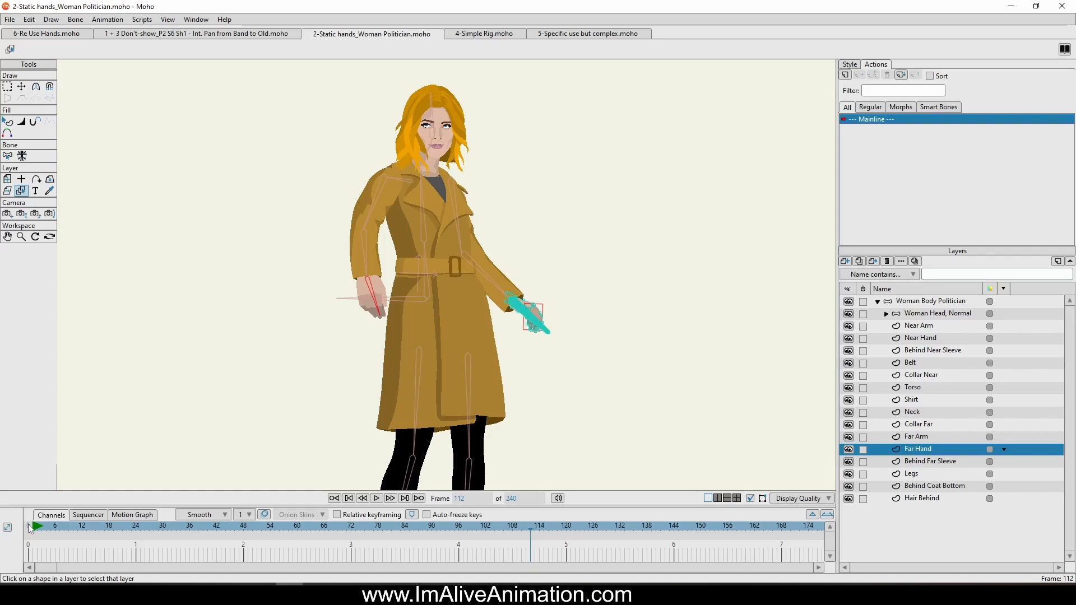
left_click(34, 529)
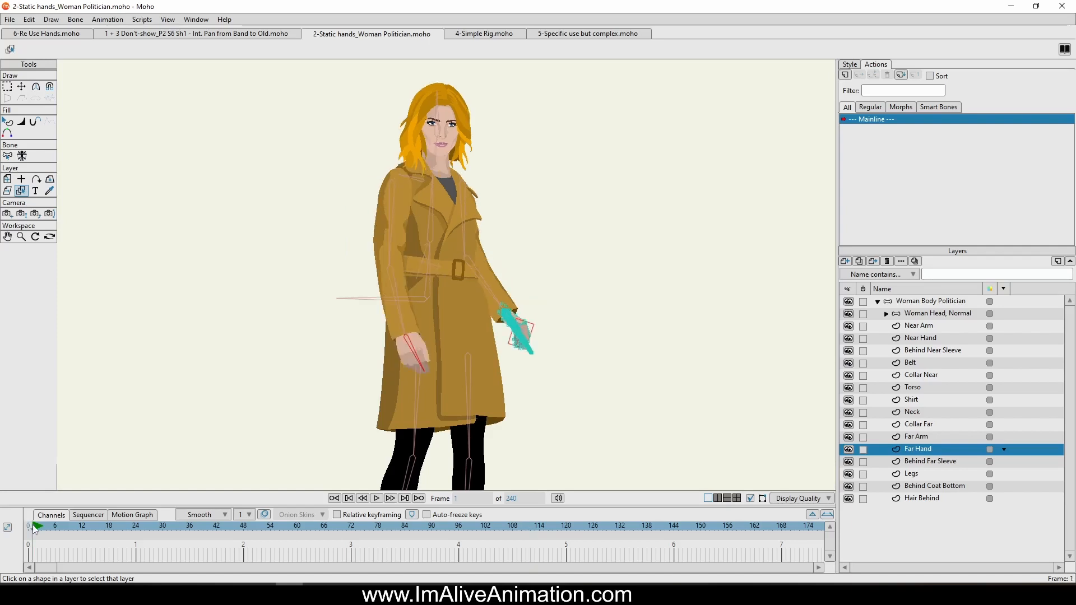
left_click_drag(35, 529, 379, 486)
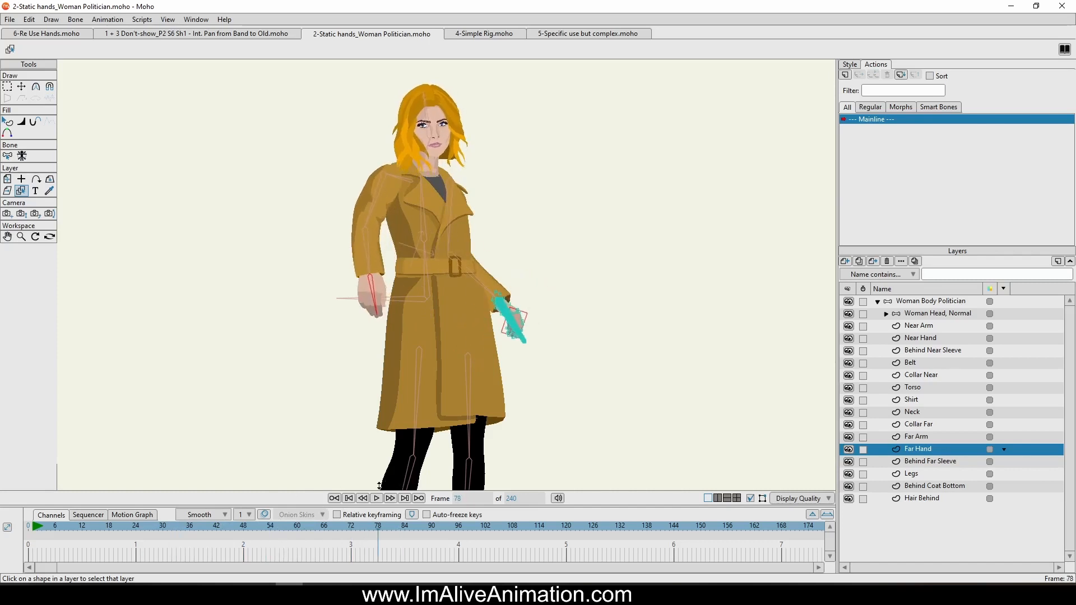
Select the Woman Head, Normal layer, scrub the timeline, and play the facial animation in close-up
left_click(931, 315)
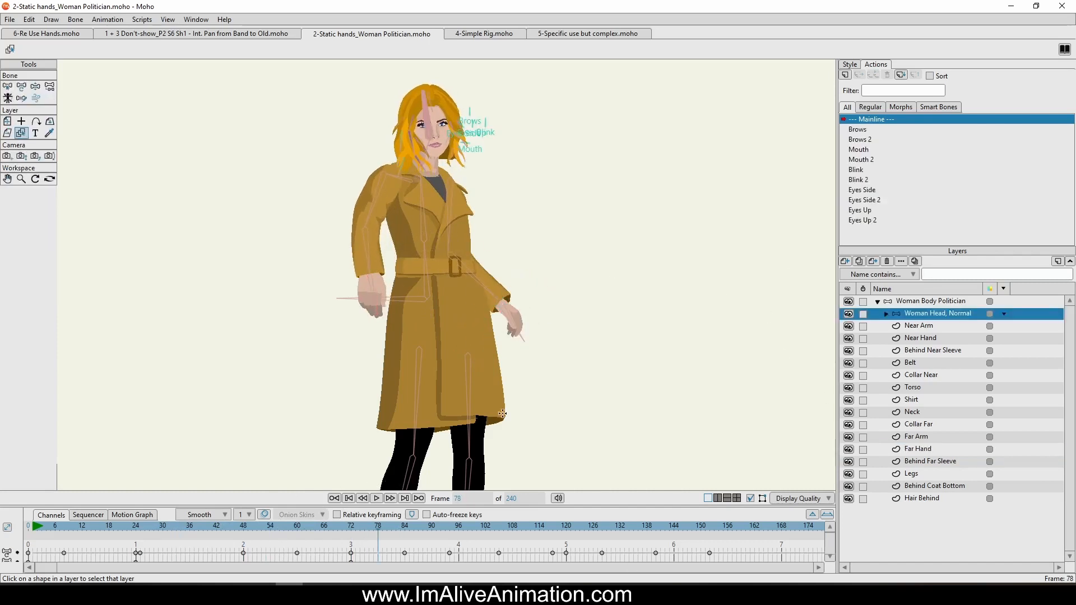
mouse_move(383, 532)
left_mouse_down()
mouse_move(498, 533)
mouse_move(100, 541)
mouse_move(376, 532)
left_mouse_up()
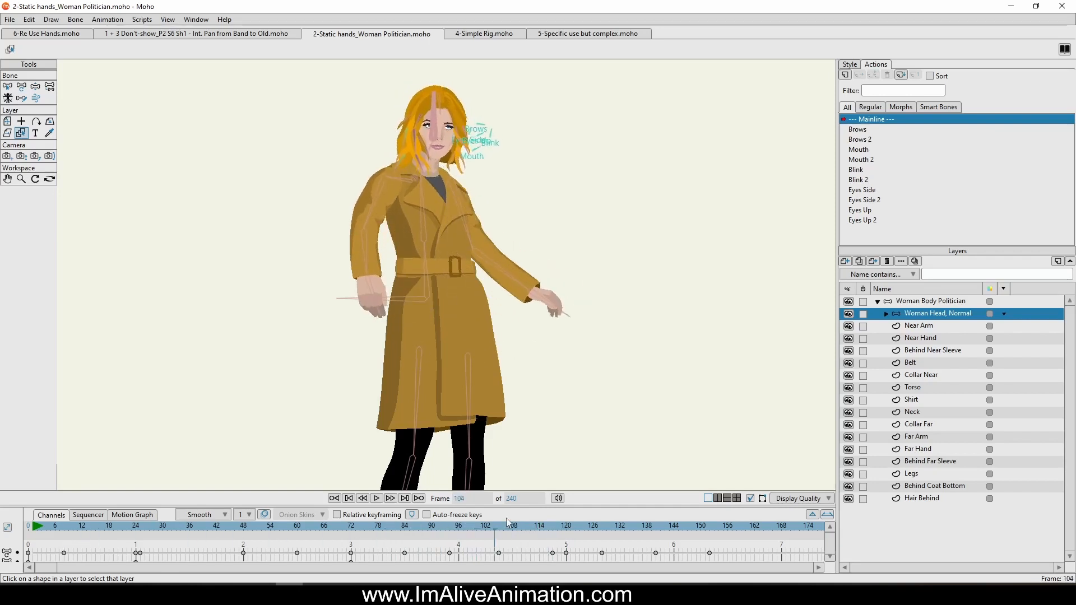
scroll(449, 208, "up", 5)
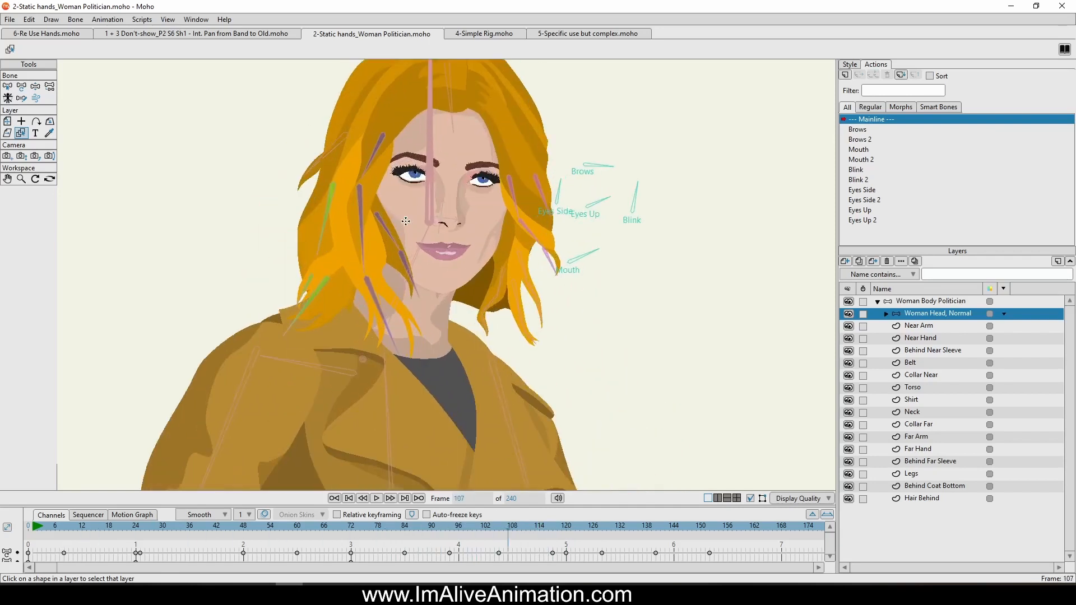
key("space")
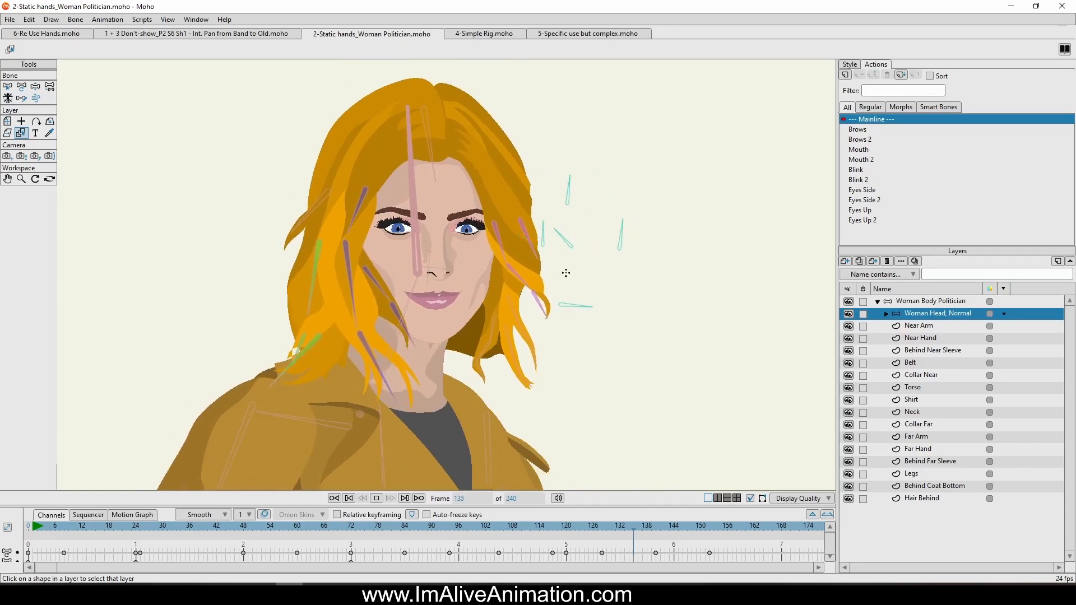
scroll(542, 253, "down", 5)
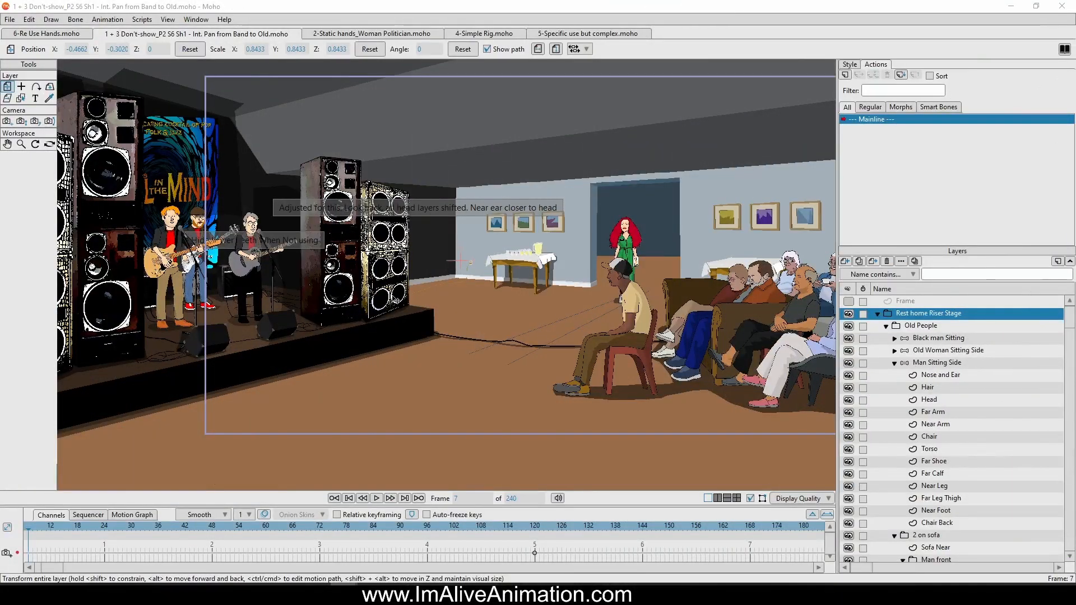
Examine the three guitar-playing band members and their hands up close in the band-to-audience pan scene
left_click_drag(294, 288, 479, 281)
scroll(359, 250, "up", 6)
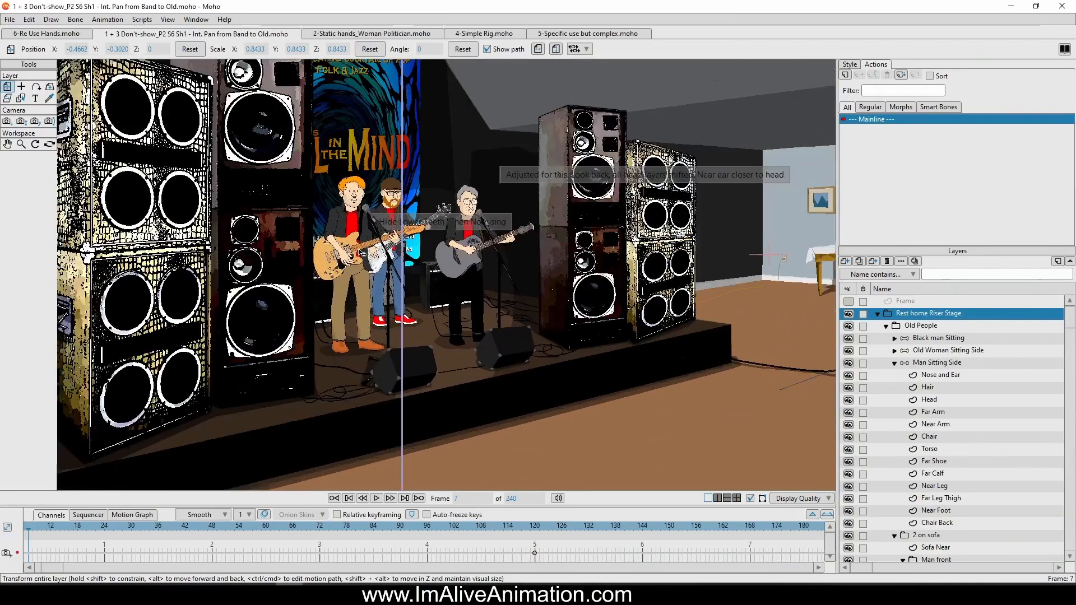
scroll(363, 253, "up", 4)
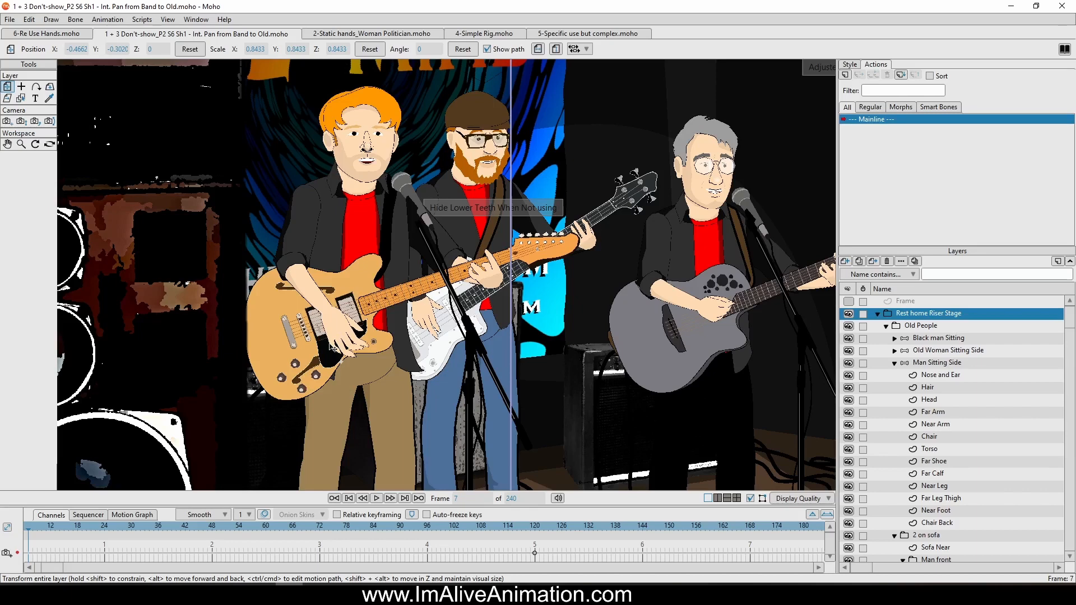
Return the band pan scene to frame 1 and play it to check the guitarist's strumming hand up close
left_click_drag(55, 570, 40, 571)
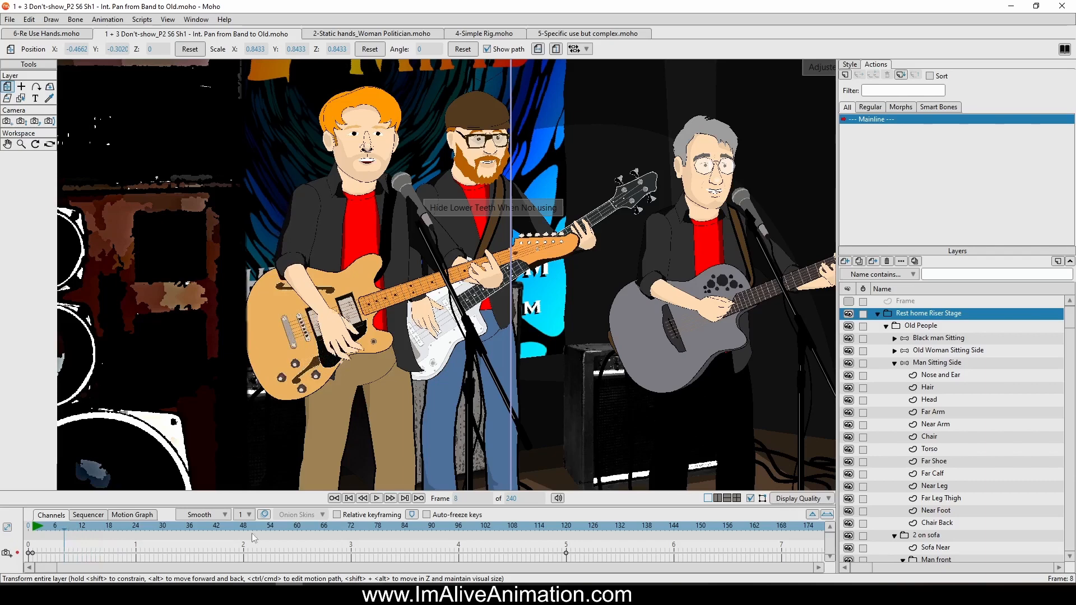
left_click_drag(302, 505, 302, 494)
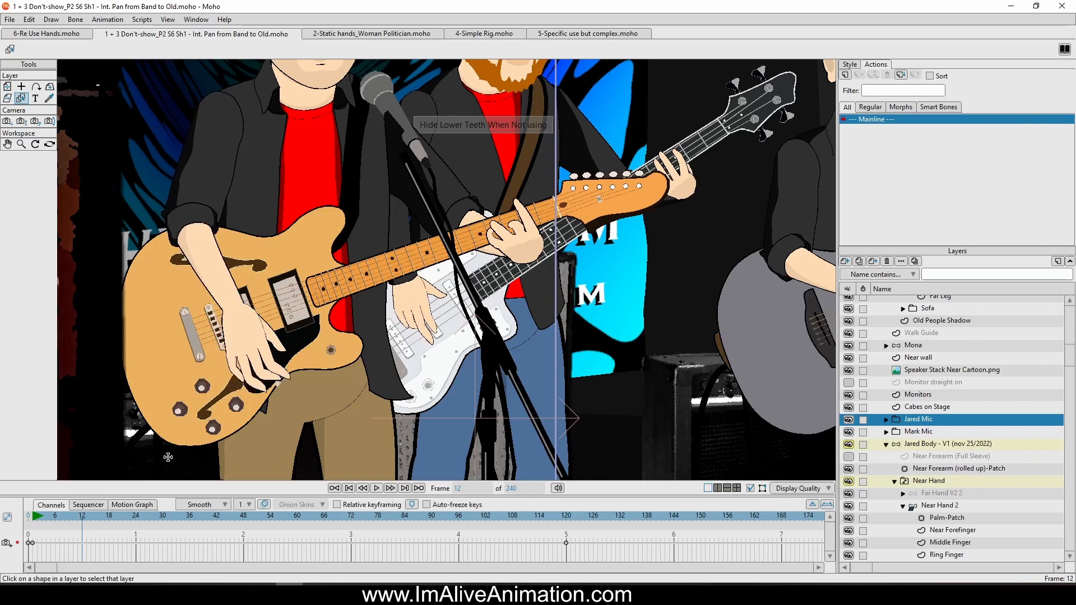
left_click(38, 518)
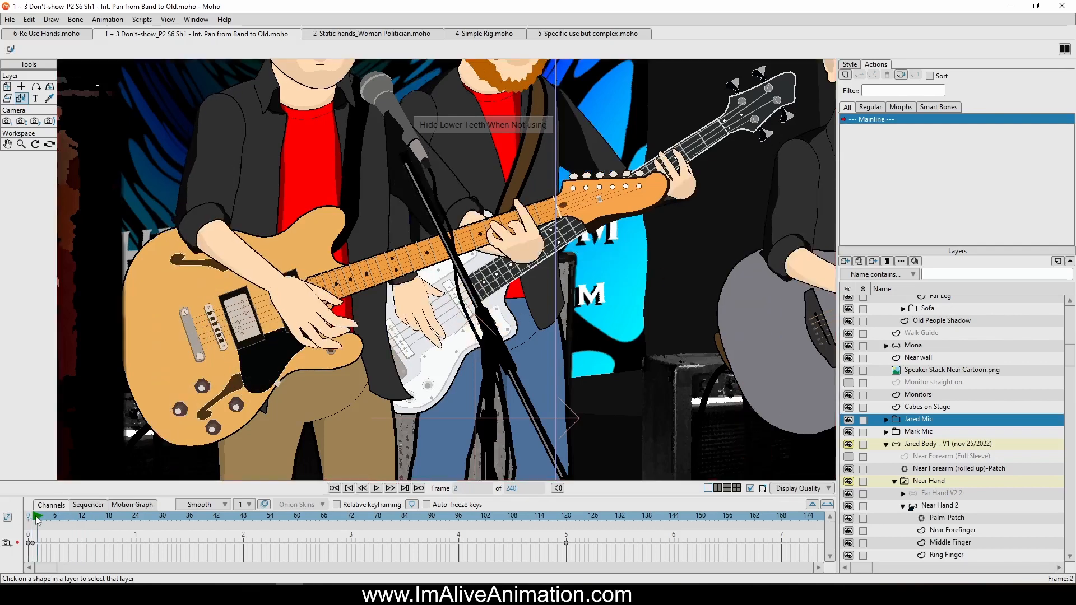
left_click_drag(36, 520, 34, 529)
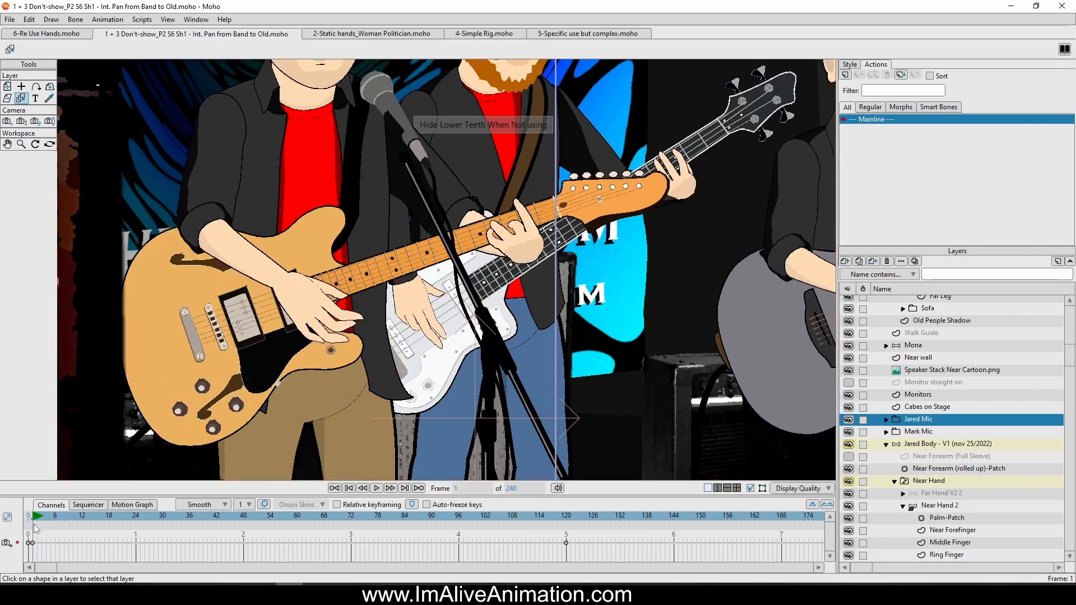
key("space")
key("space")
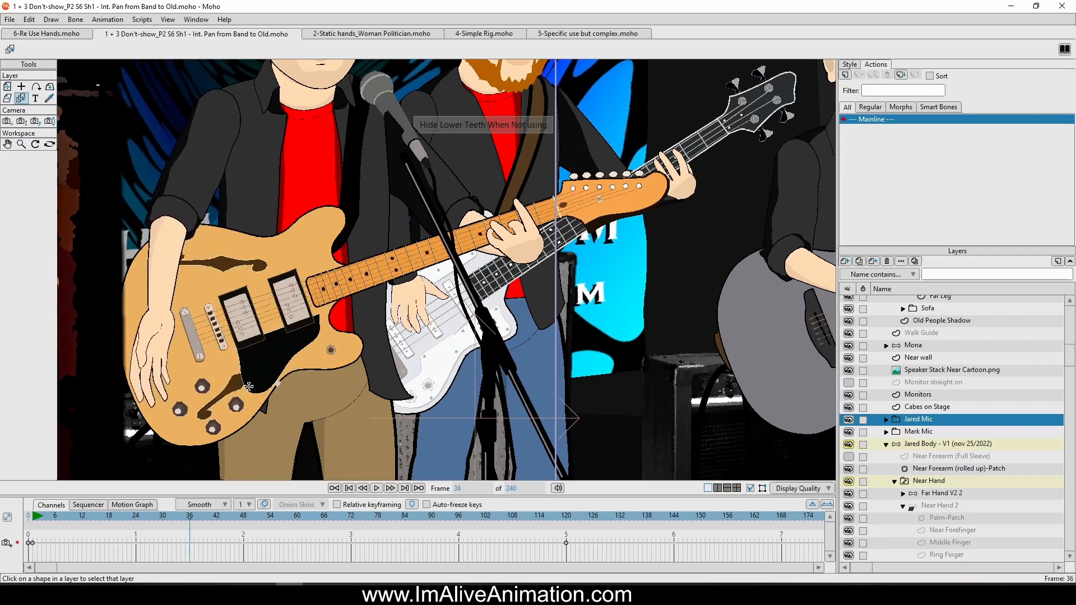
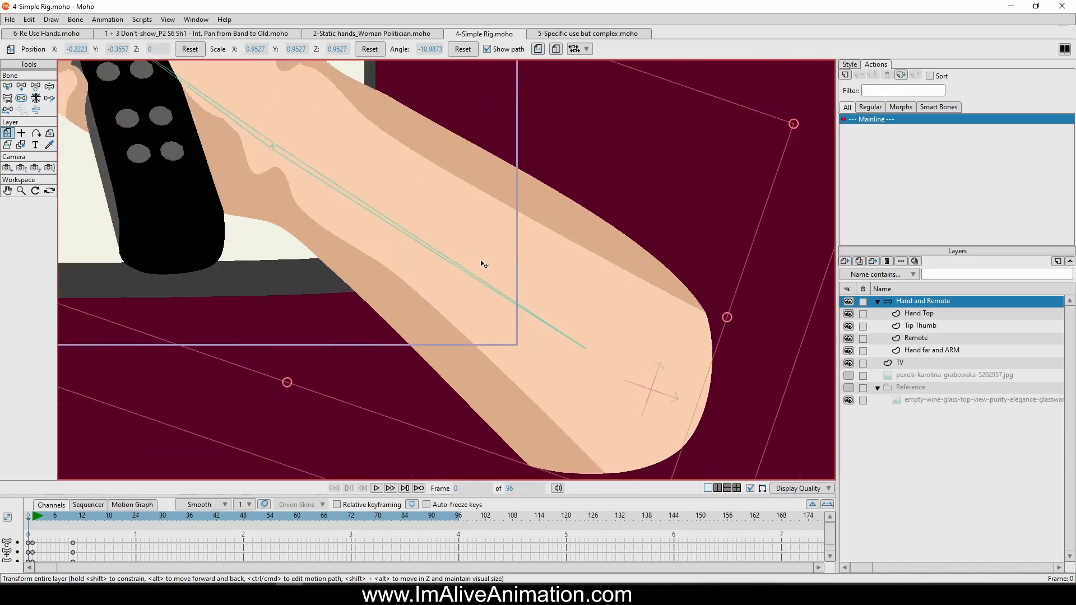
Select the Hand far and ARM layer and hide the Remote, Tip Thumb and Hand Top layers to inspect the arm shapes alone
scroll(483, 264, "down", 4)
left_click(932, 351)
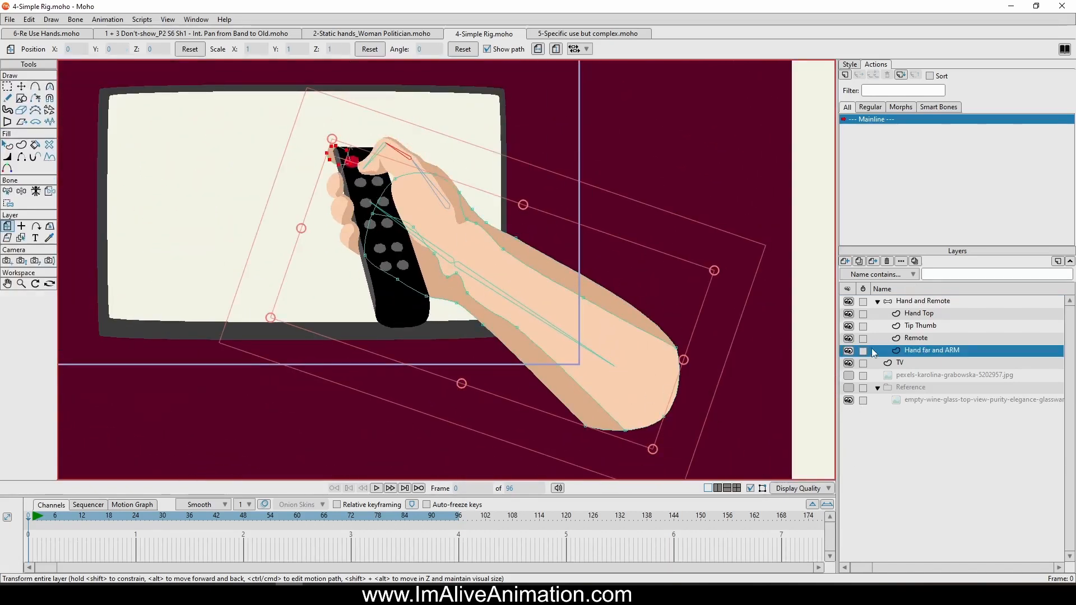
left_click(849, 338)
left_click(849, 326)
left_click(848, 313)
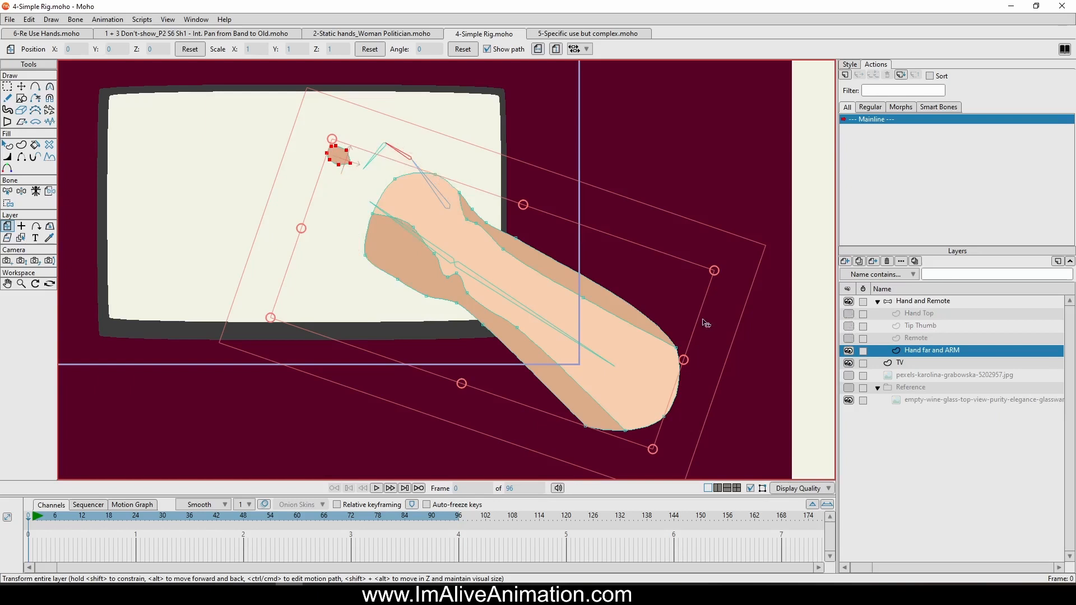
scroll(331, 149, "up", 3)
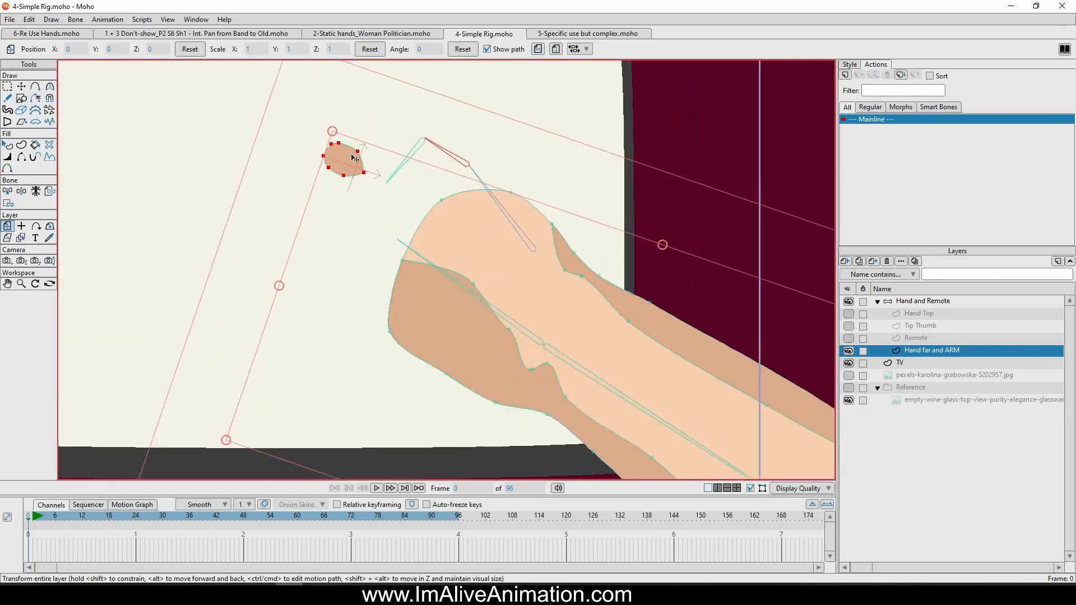
scroll(430, 191, "down", 2)
left_click_drag(464, 201, 399, 182)
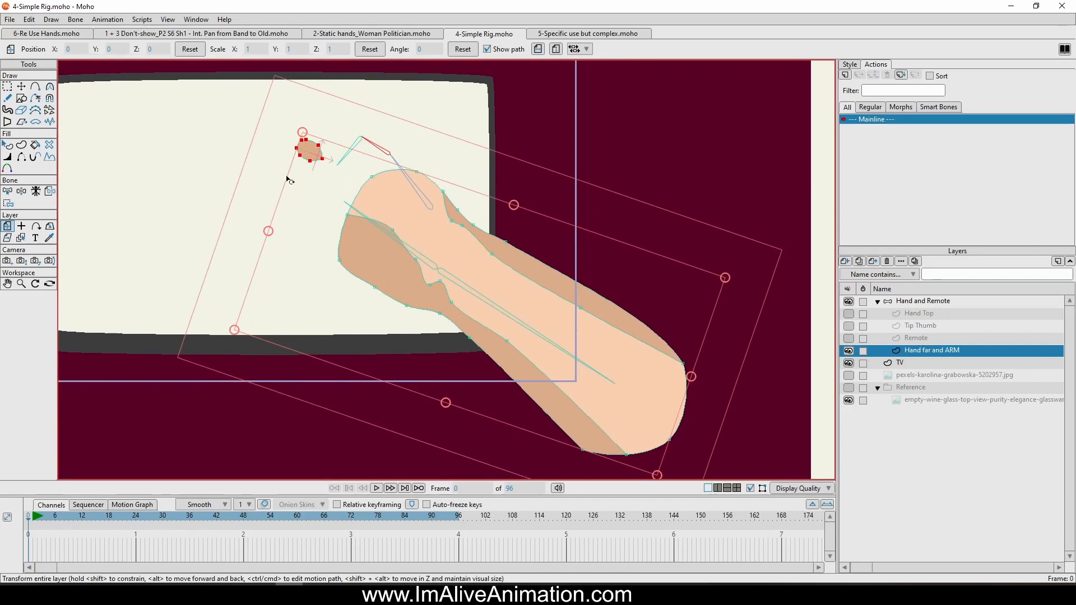
Show the Remote layer again, select it, and inspect its points and bone binding up close
left_click(848, 338)
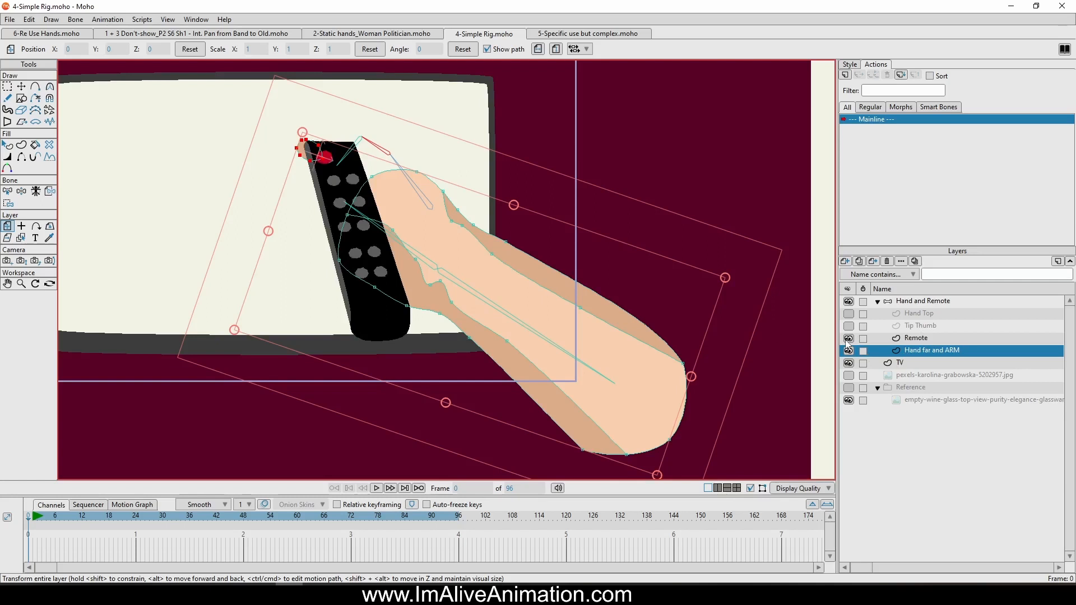
left_click(925, 339)
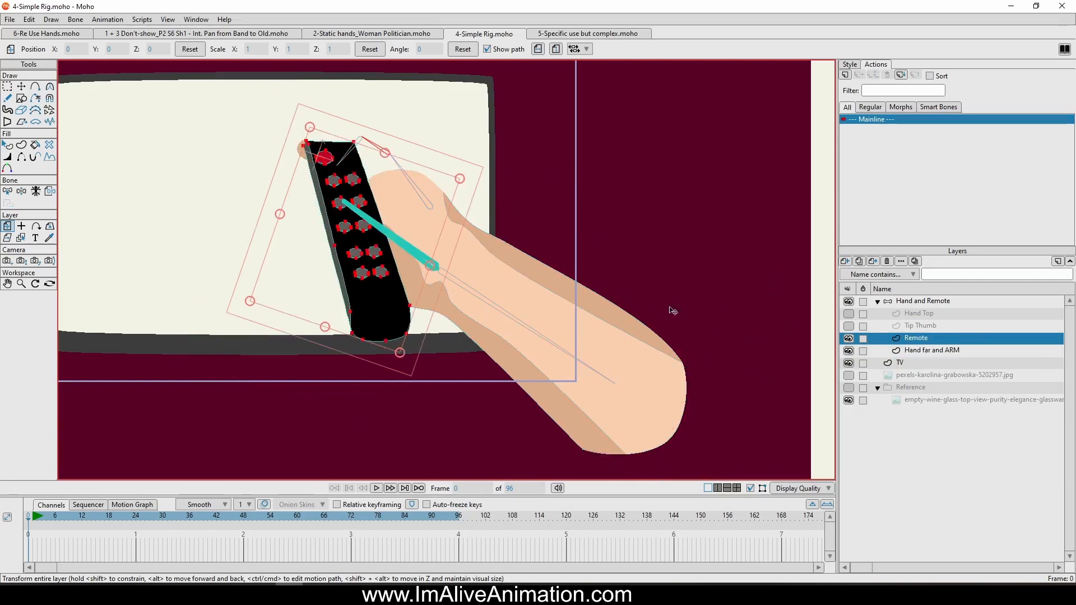
scroll(340, 199, "up", 5)
left_click_drag(348, 204, 380, 373)
scroll(423, 377, "down", 4)
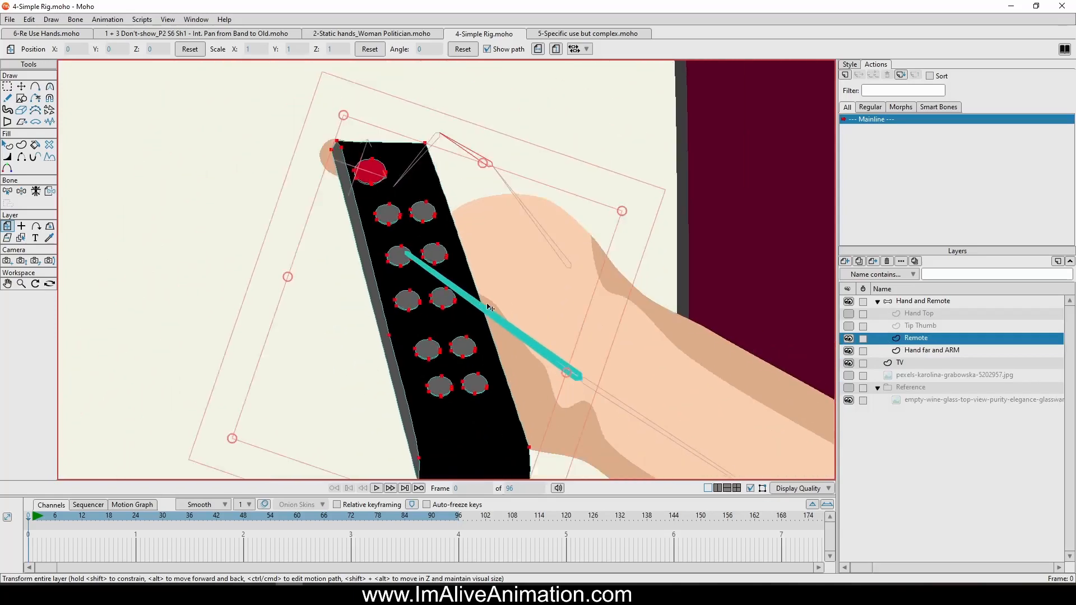
Show the Tip Thumb and Hand Top layers again, select Hand Top, and toggle its visibility to check what it covers
left_click(849, 326)
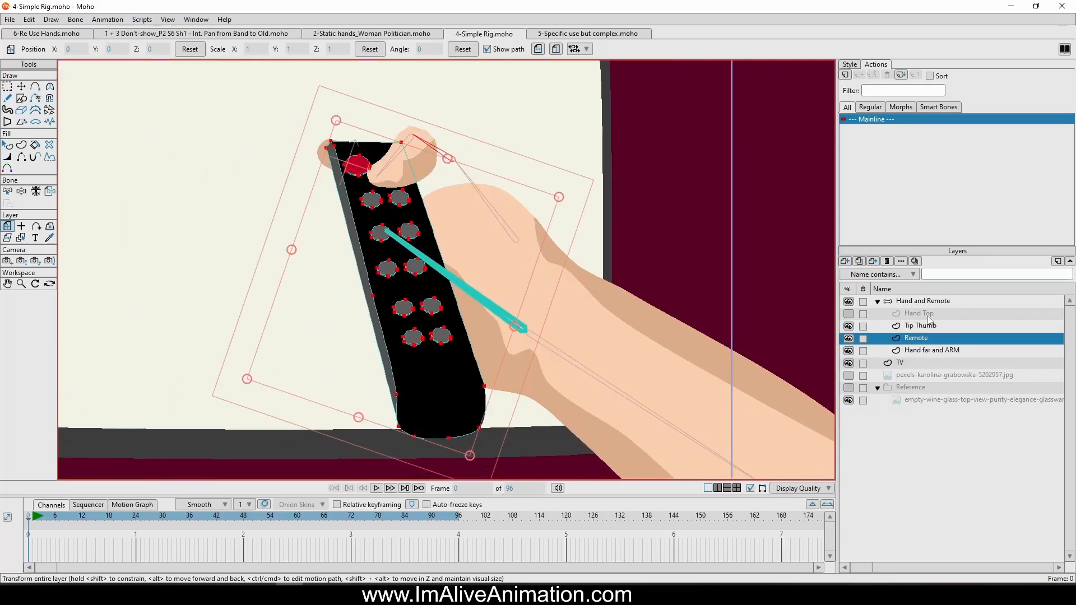
left_click(849, 314)
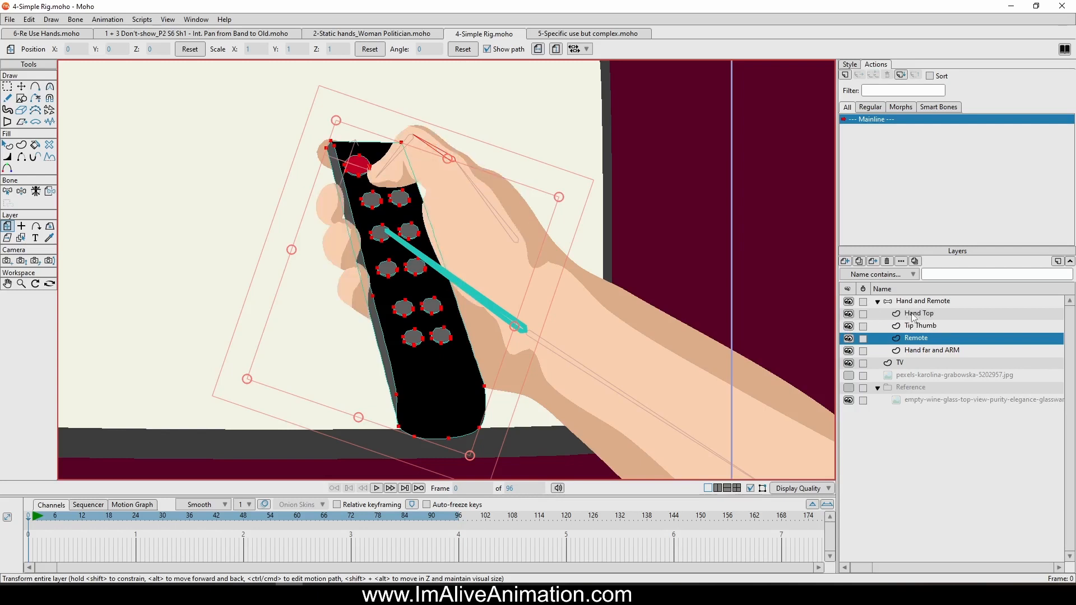
left_click(914, 316)
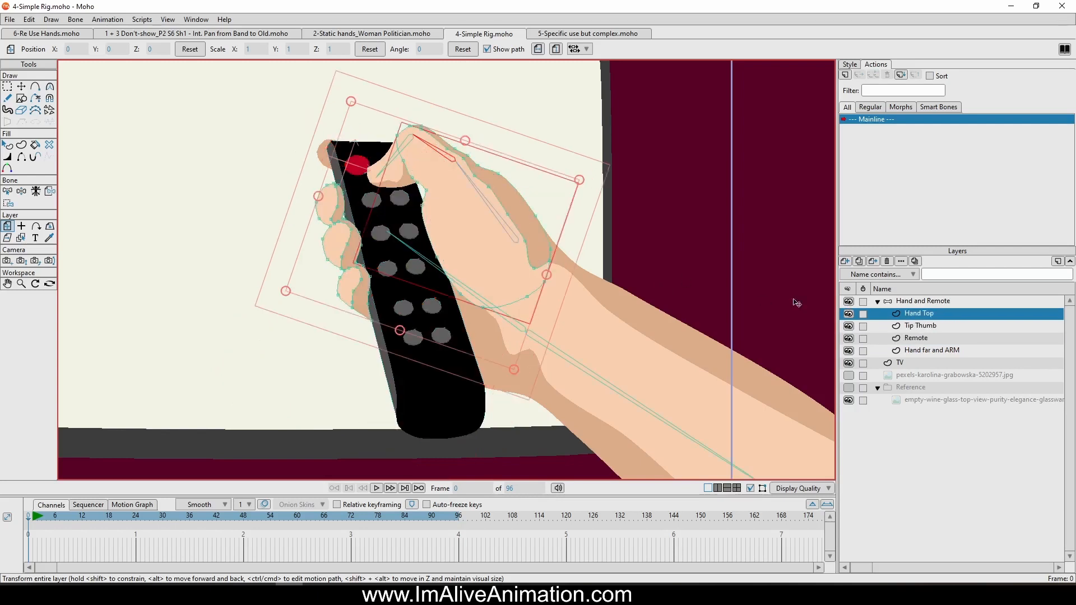
left_click(848, 314)
left_click(849, 315)
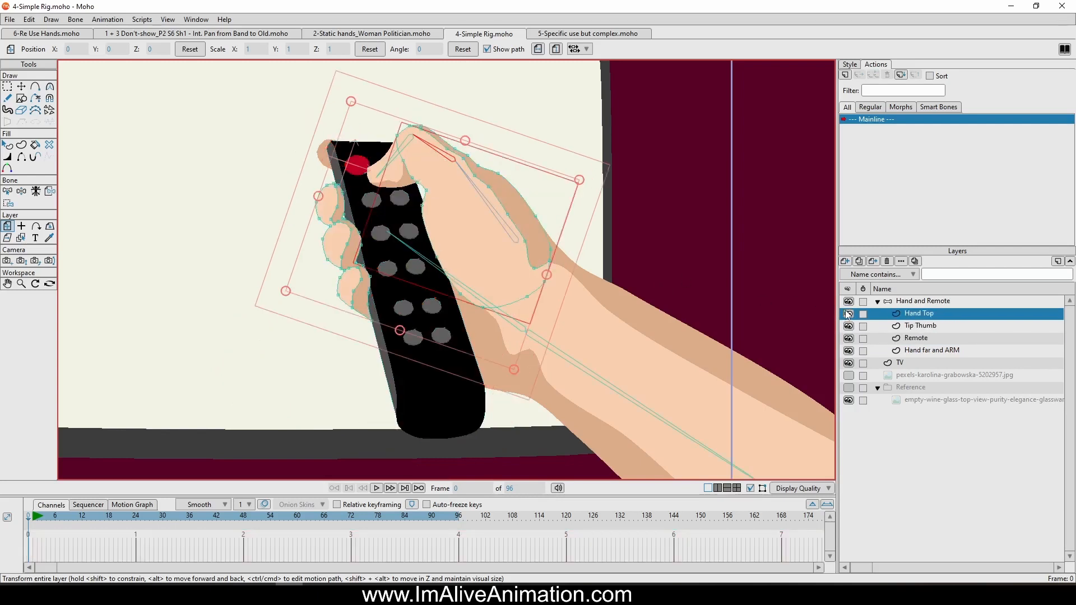
Select the Hand and Remote bone layer and test the thumb and hand bones with Manipulate Bones
left_click(916, 306)
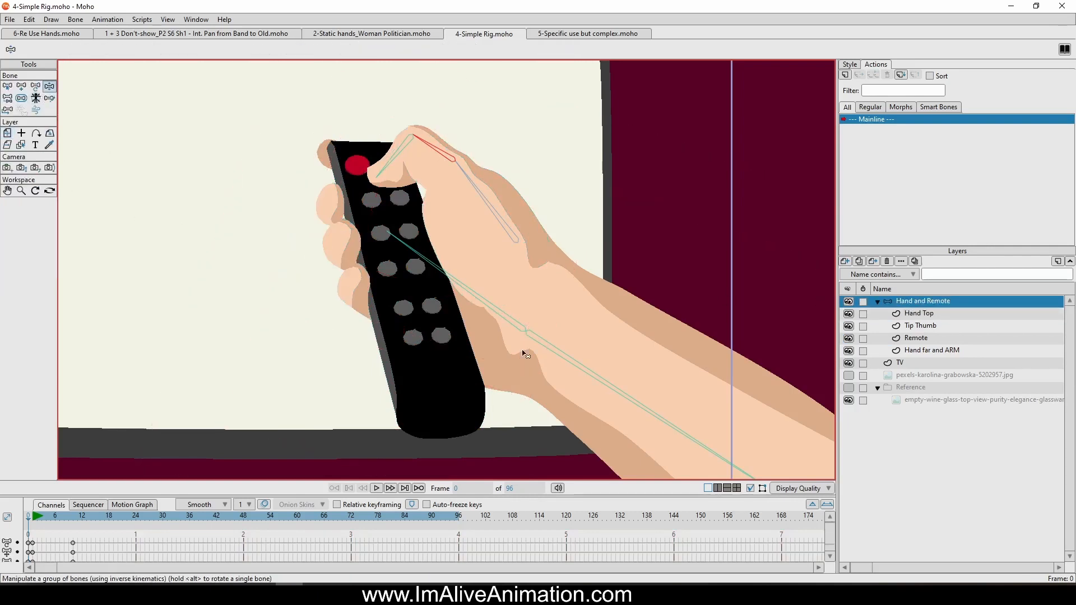
left_click_drag(603, 404, 470, 281)
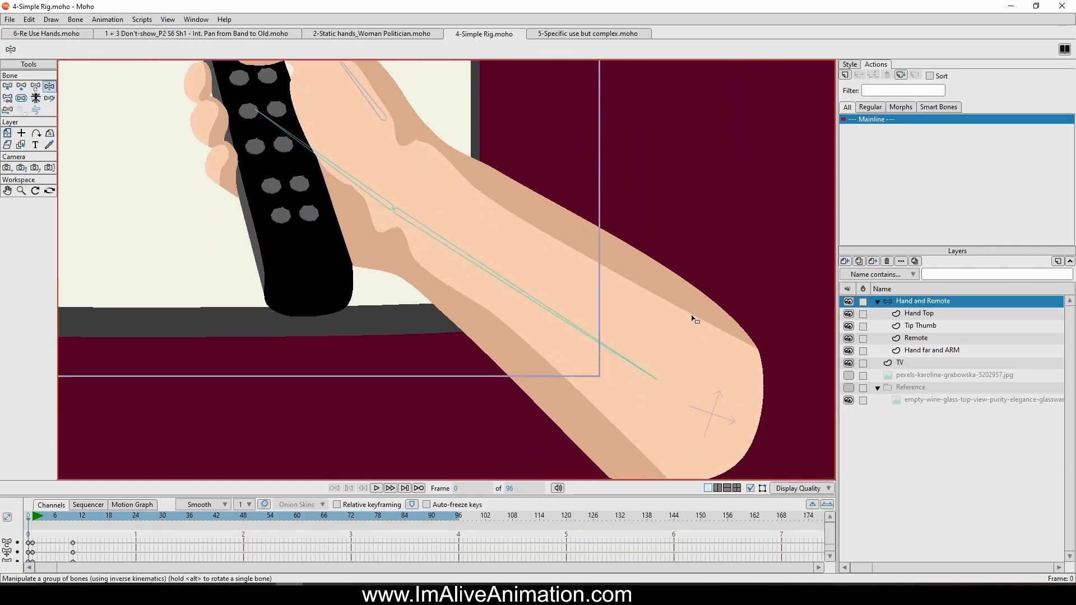
left_click_drag(359, 197, 427, 312)
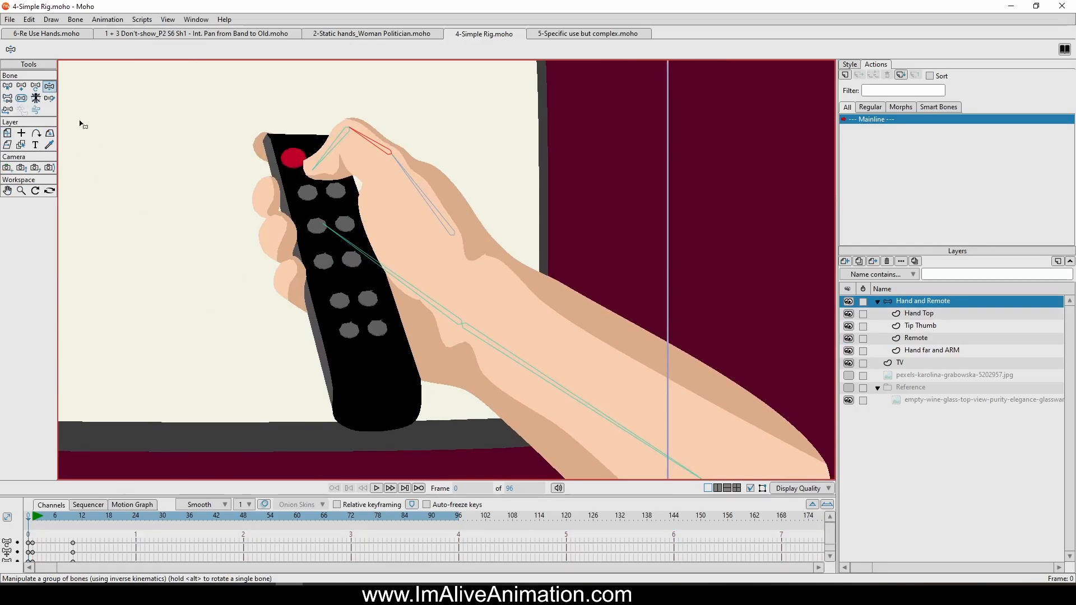
left_click_drag(386, 268, 384, 297)
left_click(413, 178)
left_click_drag(364, 198, 292, 151)
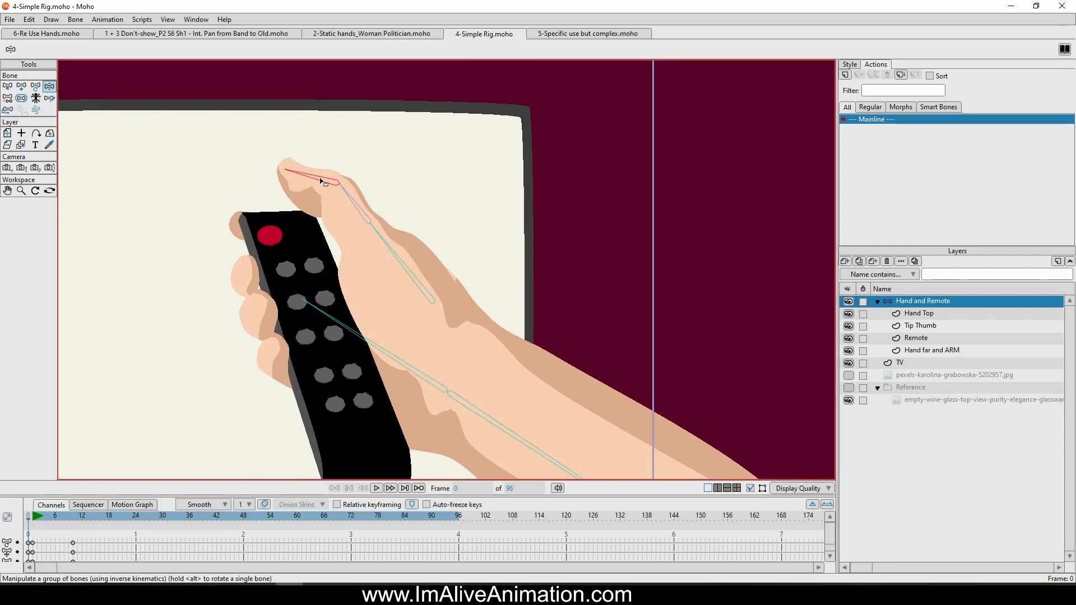
left_click_drag(325, 182, 315, 164)
left_click_drag(313, 320, 394, 256)
left_click_drag(354, 219, 338, 350)
scroll(344, 197, "up", 3)
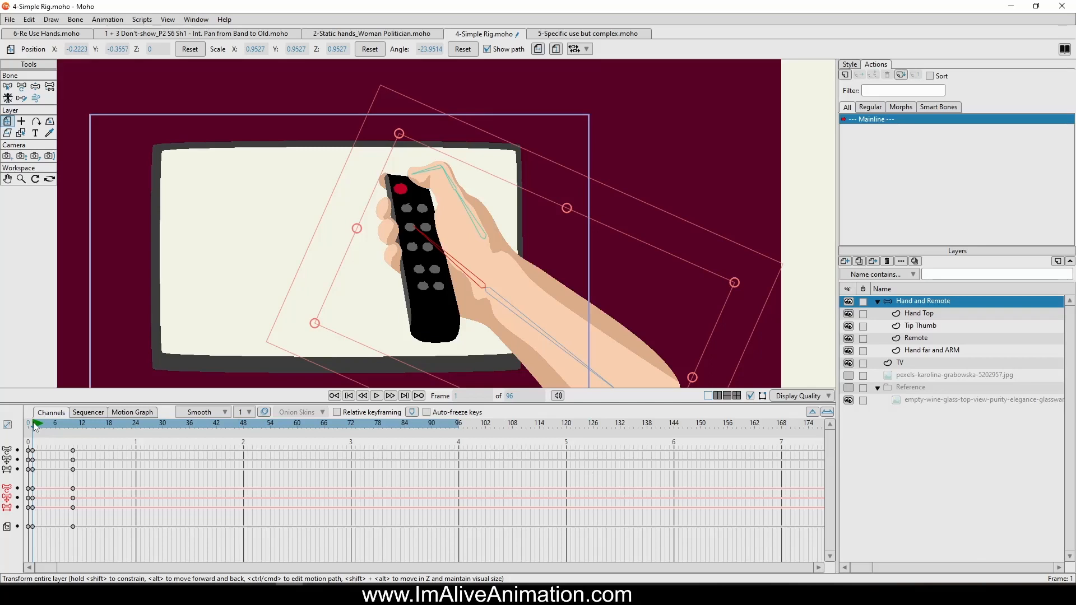
Play the hand-and-remote animation twice to check the thumb pressing the remote, stopping playback each time
key("space")
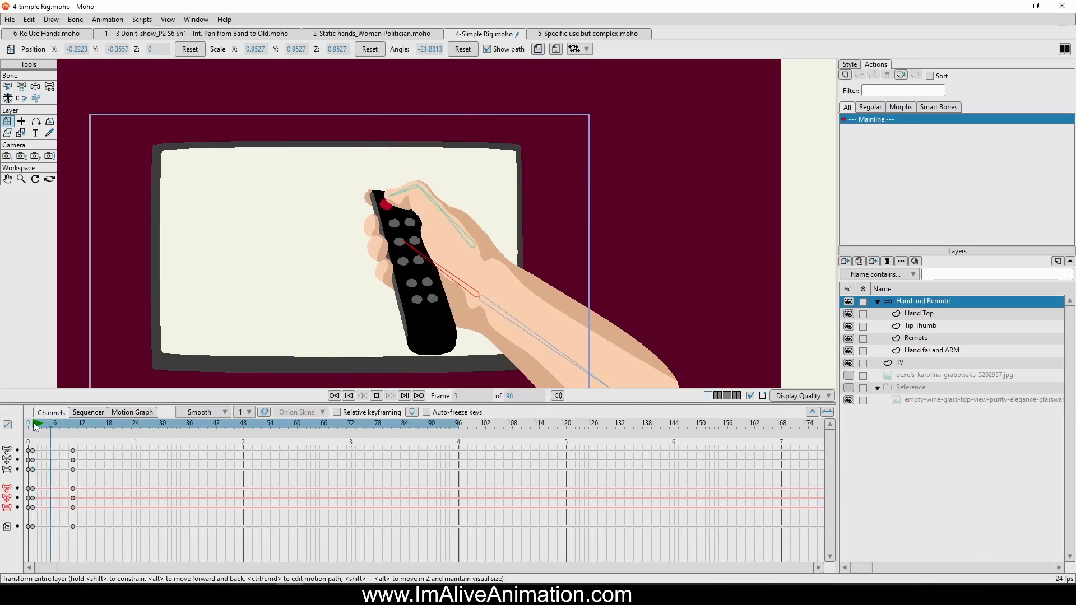
key("space")
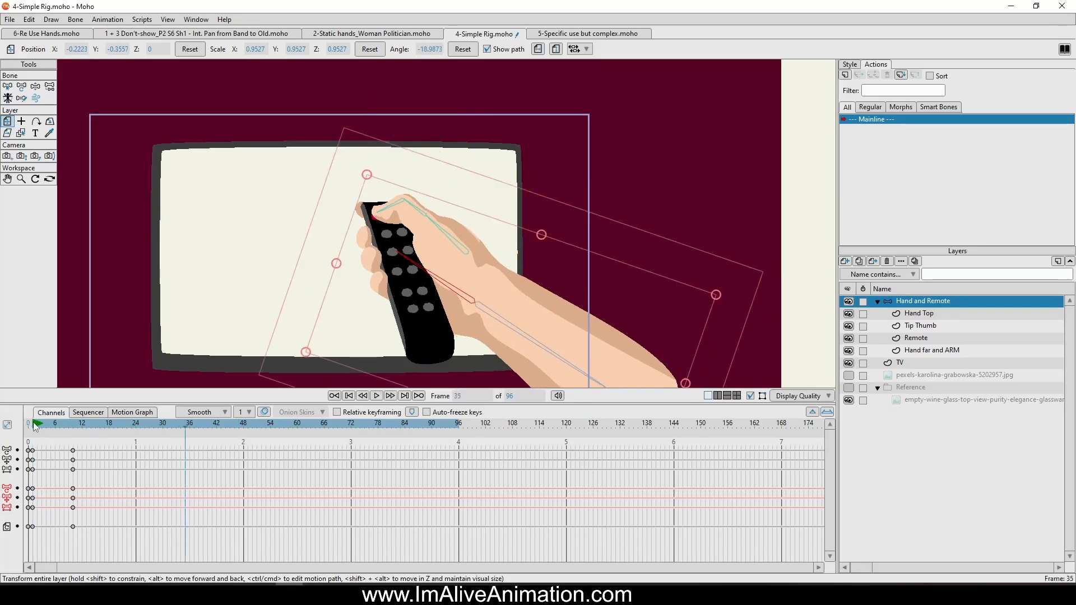
key("space")
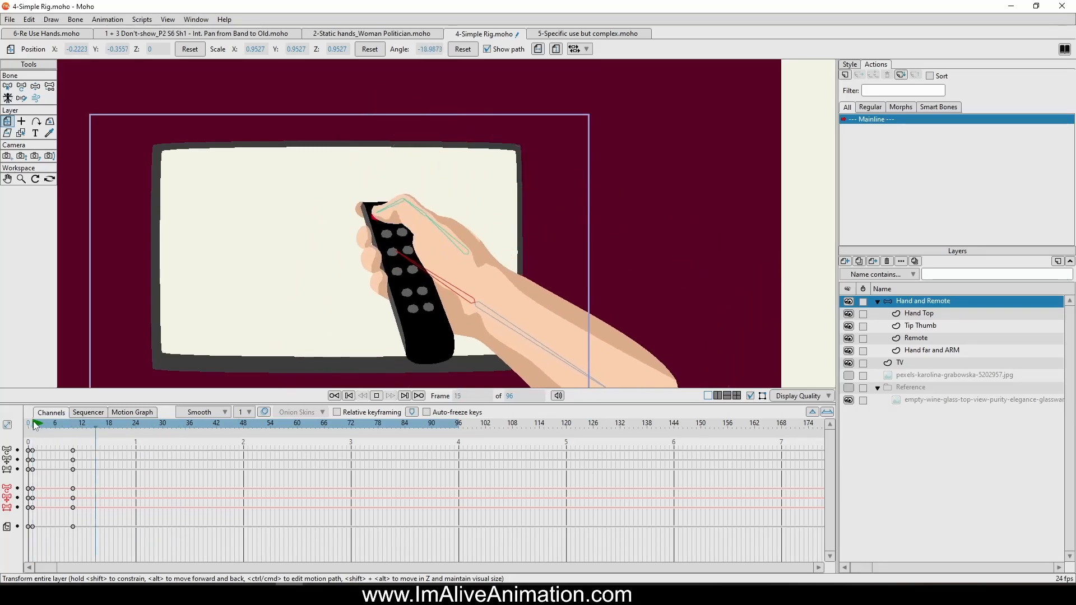
key("space")
key("alt+Tab")
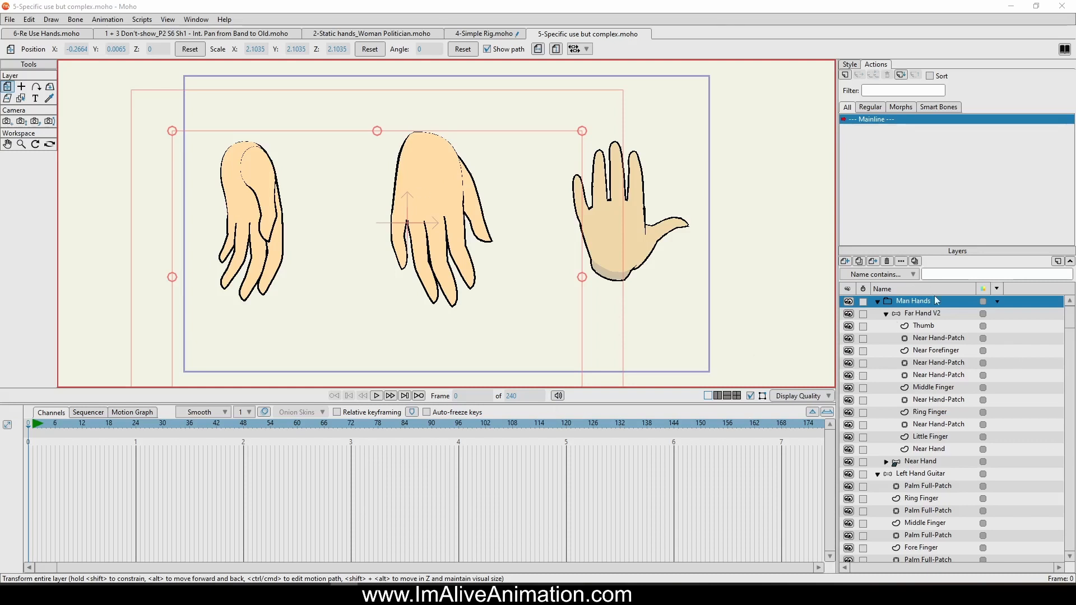
Select the Far Hand V2 layer, switch to the Near Hand layer, and examine its bones and Turn Hand control using Manipulate Bones
left_click(932, 313)
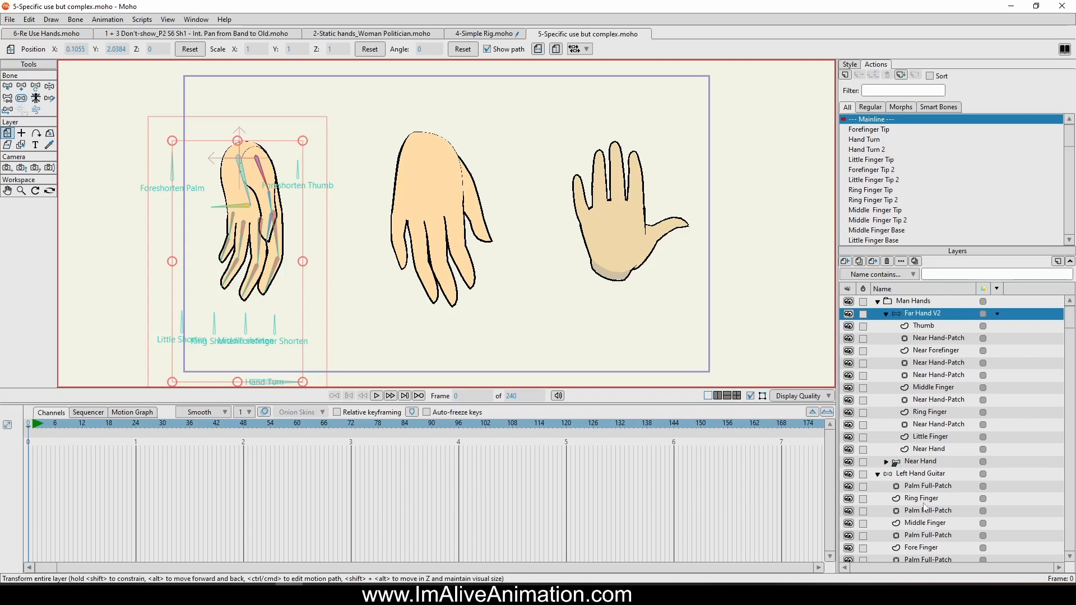
left_click(916, 463)
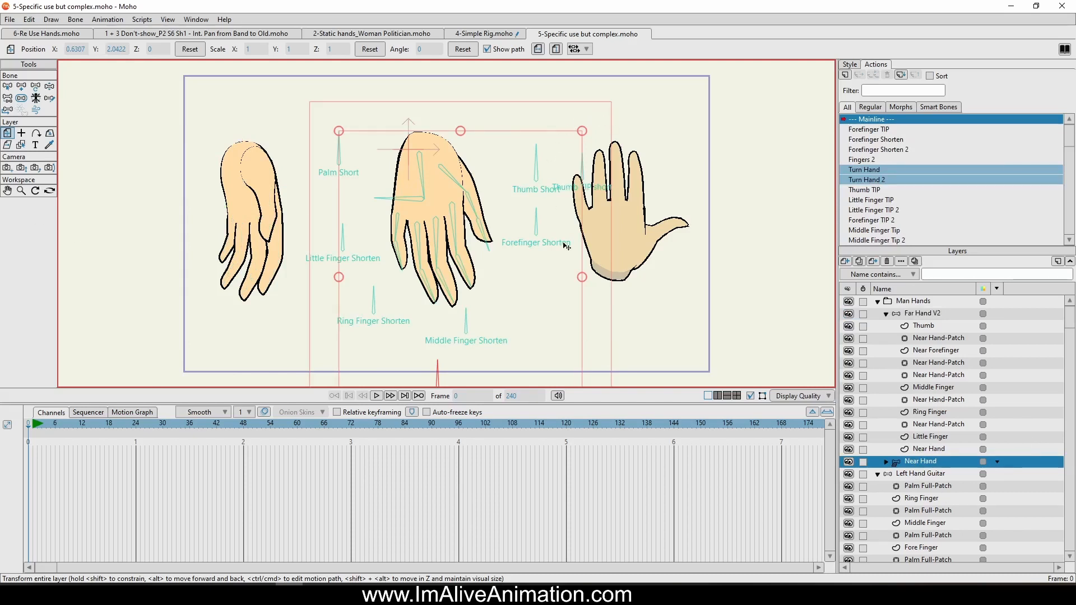
left_click(49, 87)
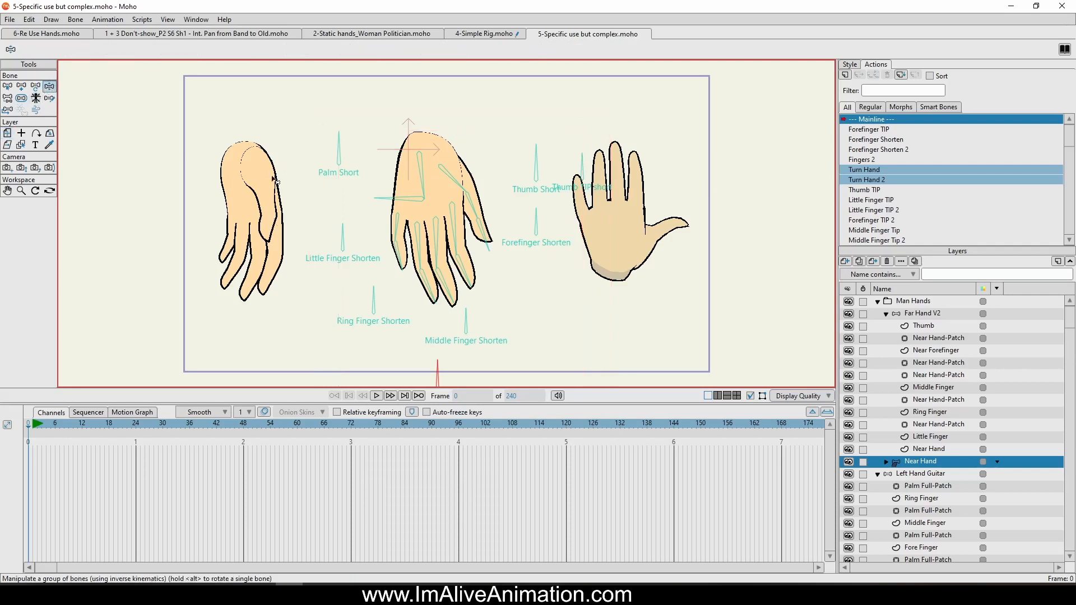
left_click_drag(515, 279, 509, 197)
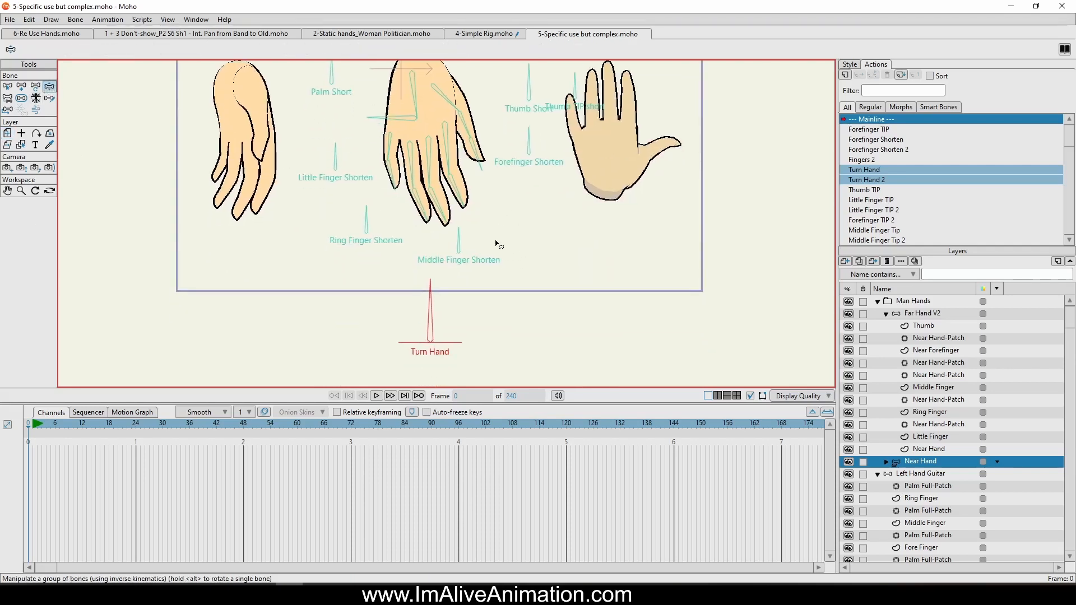
left_click_drag(533, 298, 556, 363)
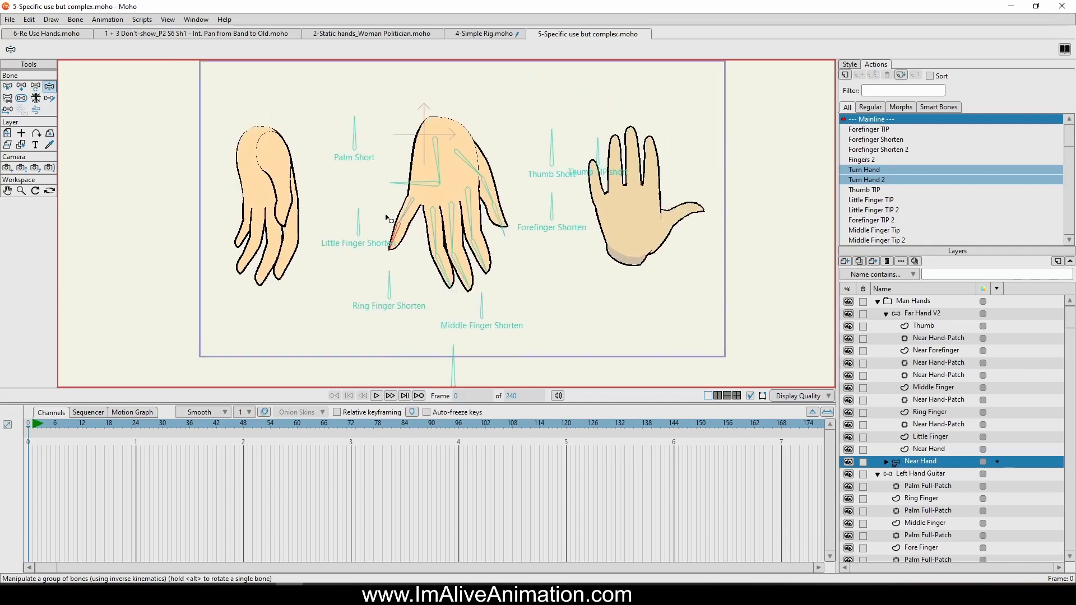
Bend the Near Hand's finger bones and swing its thumb outward to test the finger rig
left_click(414, 233)
scroll(399, 234, "up", 3)
left_click_drag(418, 252, 465, 293)
left_click_drag(528, 308, 527, 345)
left_click_drag(573, 293, 582, 269)
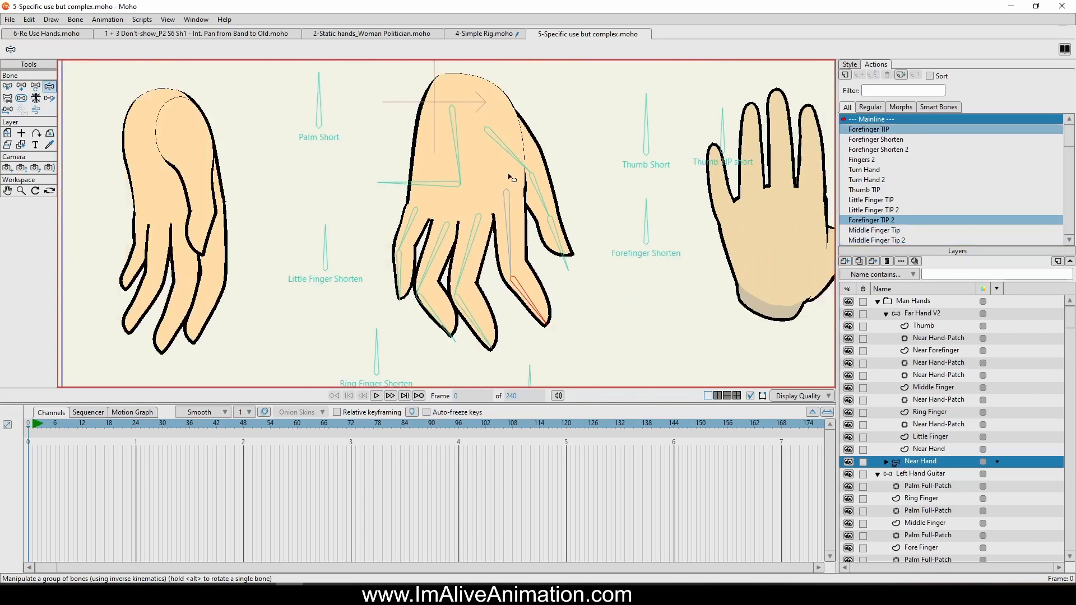
left_click_drag(512, 178, 624, 190)
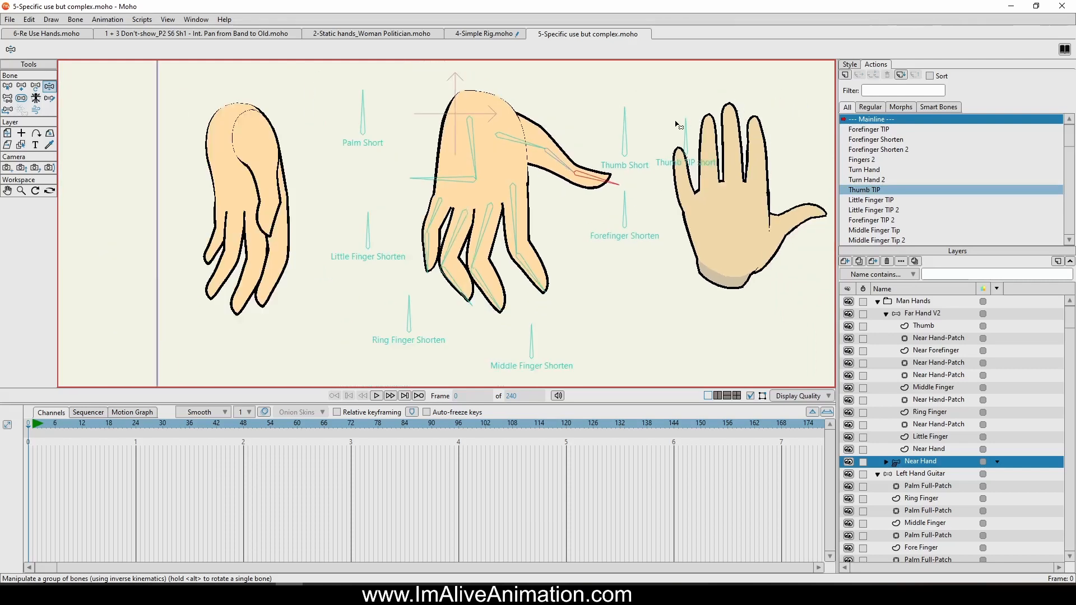
Swing the Near Hand's Thumb TIP short, Forefinger Shorten and Middle Finger Shorten controls to test the foreshortening
left_click(670, 129)
mouse_move(657, 128)
left_mouse_down()
mouse_move(696, 128)
mouse_move(656, 144)
mouse_move(663, 137)
mouse_move(606, 136)
mouse_move(628, 117)
mouse_move(674, 128)
left_mouse_up()
scroll(645, 244, "up", 3)
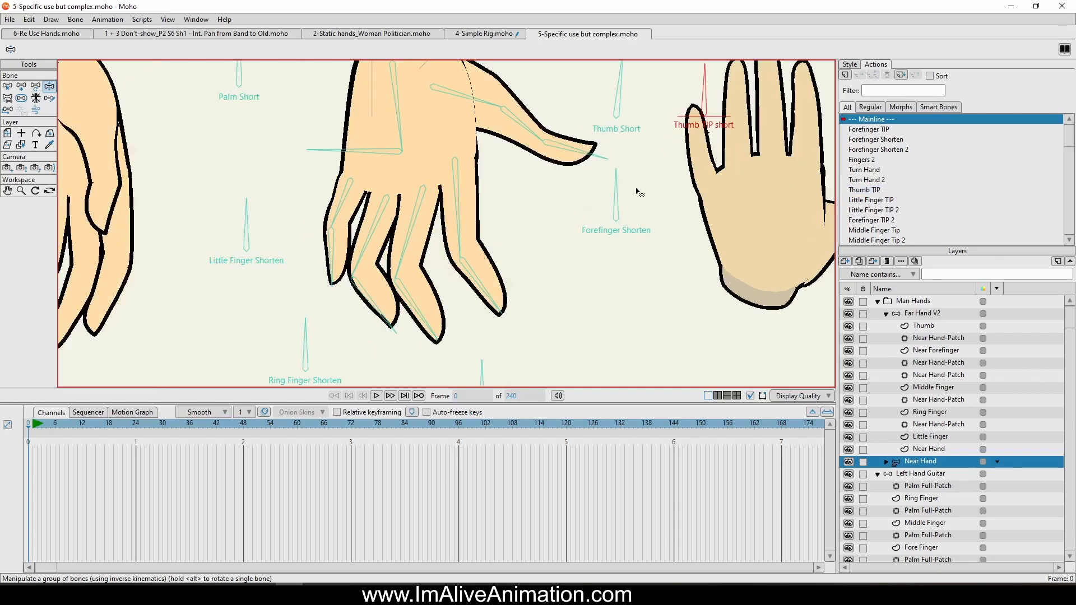
left_click_drag(631, 183, 581, 194)
left_click_drag(522, 326, 519, 284)
scroll(565, 267, "down", 4)
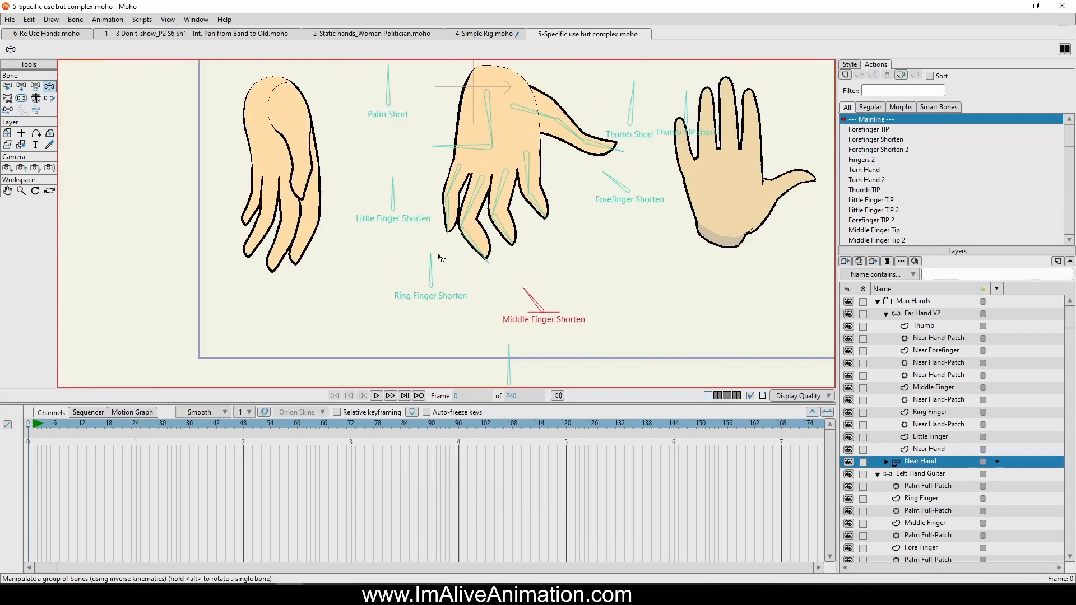
Test the Near Hand's Ring Finger, Little Finger and Palm Short controls, and bring the finger controls back near upright
left_click_drag(435, 256, 414, 259)
left_click_drag(396, 204, 353, 257)
mouse_move(380, 150)
left_mouse_down()
mouse_move(360, 146)
mouse_move(379, 135)
left_mouse_up()
left_click_drag(372, 256, 399, 251)
left_click_drag(423, 339, 457, 331)
left_click_drag(516, 358, 532, 326)
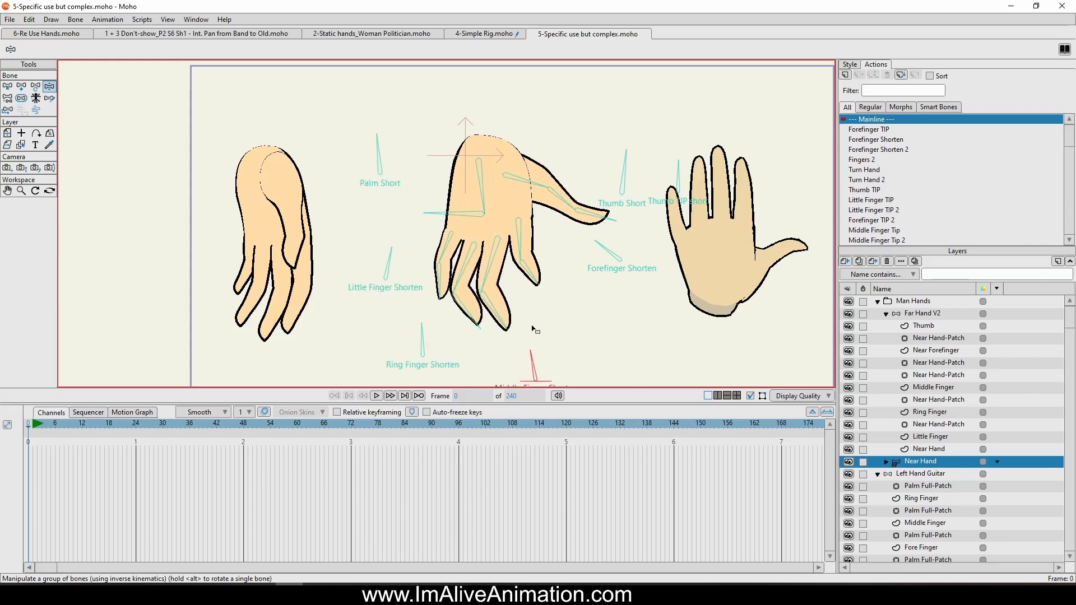
Fold the Near Hand's thumb in toward the palm and swing the Turn Hand control to test the rotation
left_click_drag(532, 182, 527, 196)
scroll(573, 223, "down", 1)
left_click_drag(568, 358, 542, 273)
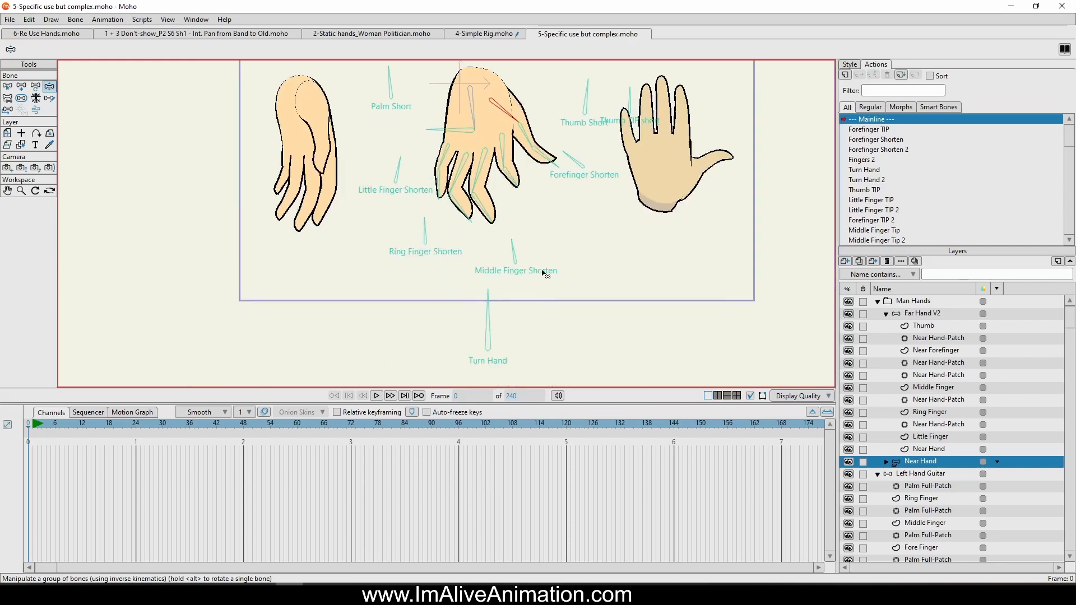
left_click_drag(480, 360, 619, 347)
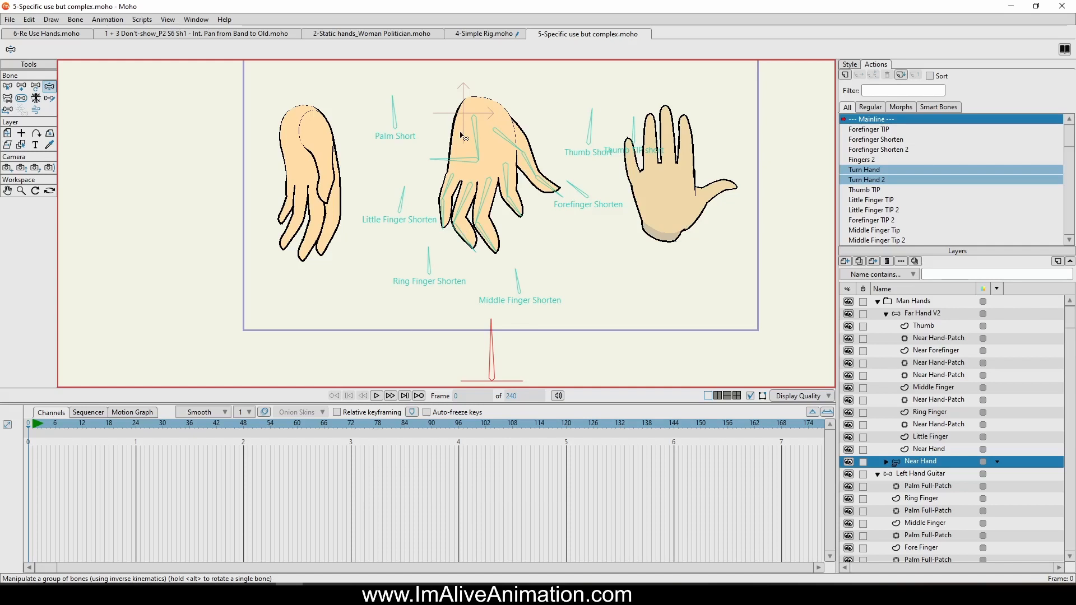
Select the Palm Full layer of the open-palm guitar hand by picking its shape on the canvas
left_click(22, 145)
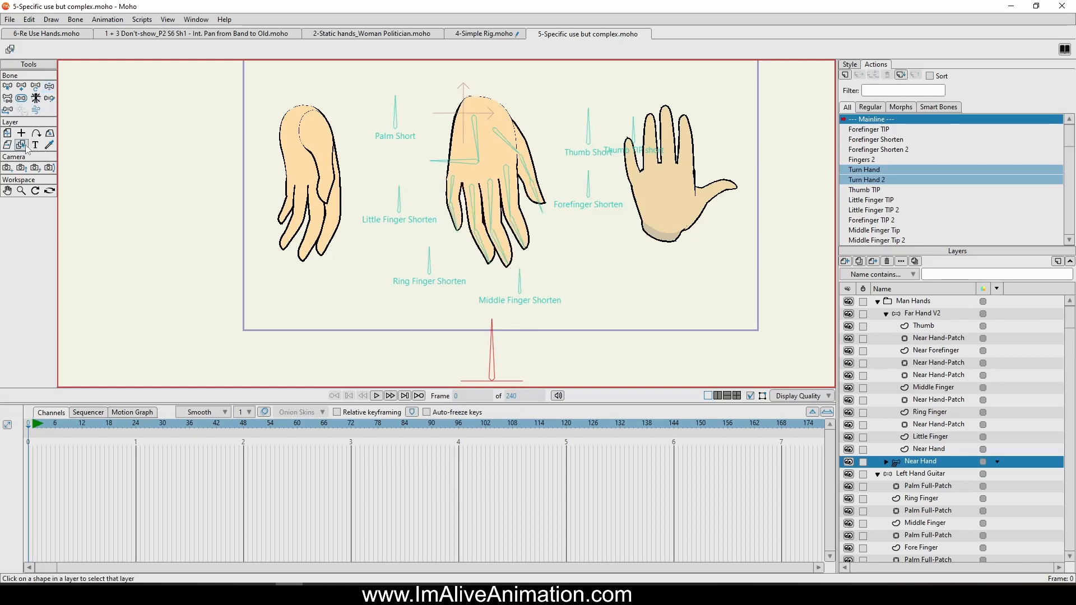
left_click(634, 173)
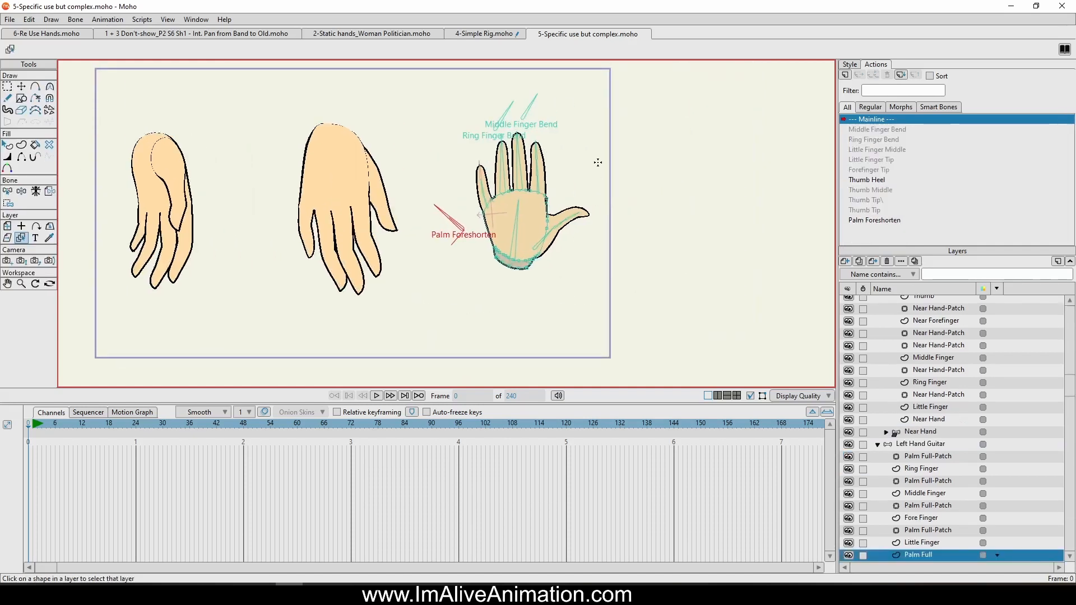
left_click_drag(665, 186, 598, 214)
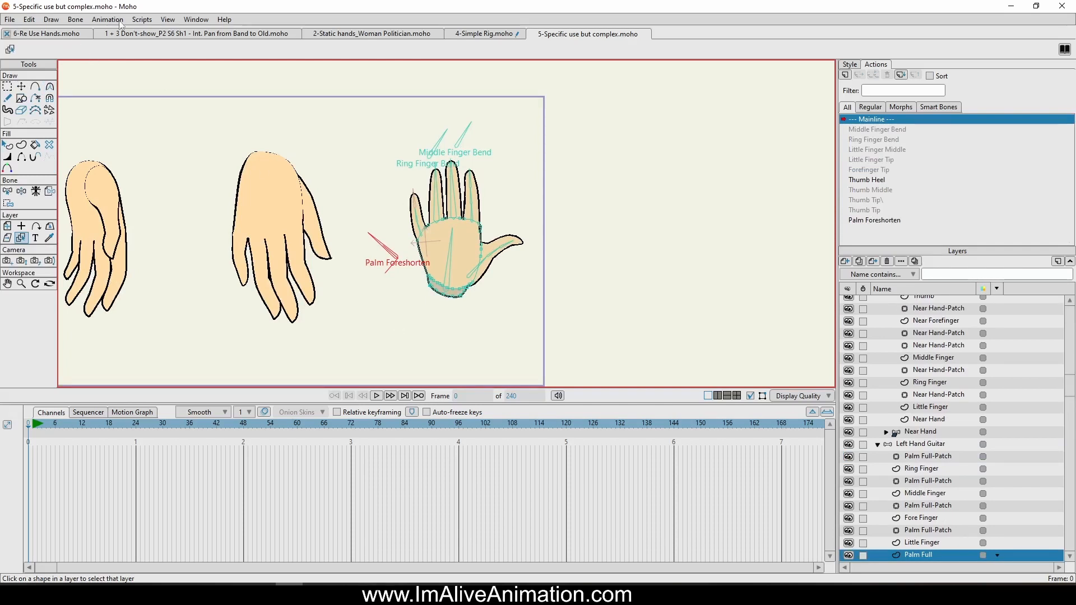
Switch to the "Int. Pan from Band to Old" file and examine the guitarists' hands on their instruments
left_click(168, 33)
scroll(363, 220, "up", 4)
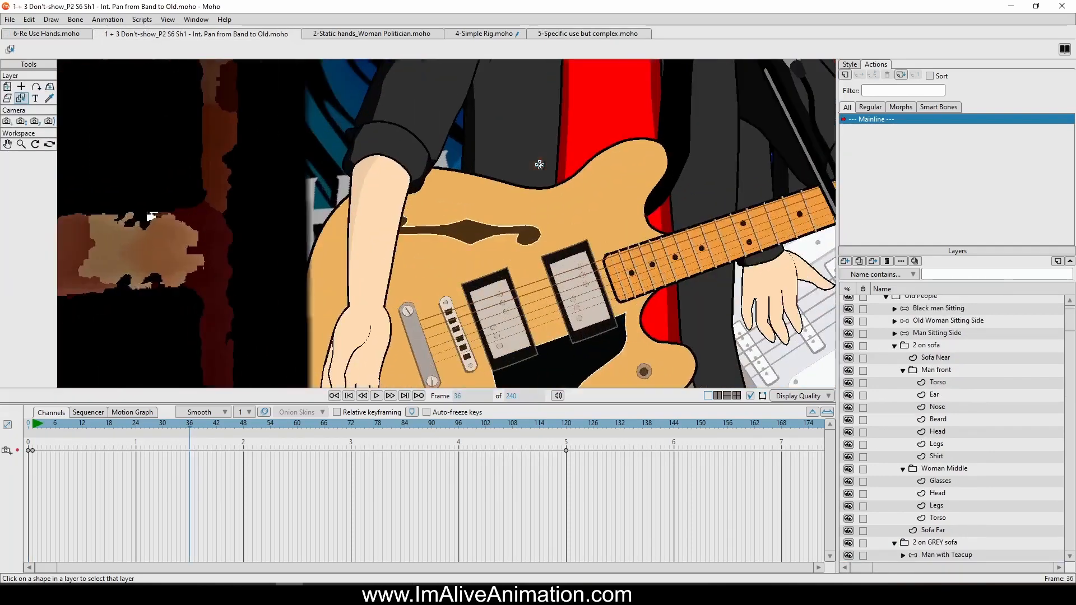
left_click_drag(805, 168, 536, 224)
left_click_drag(692, 243, 582, 197)
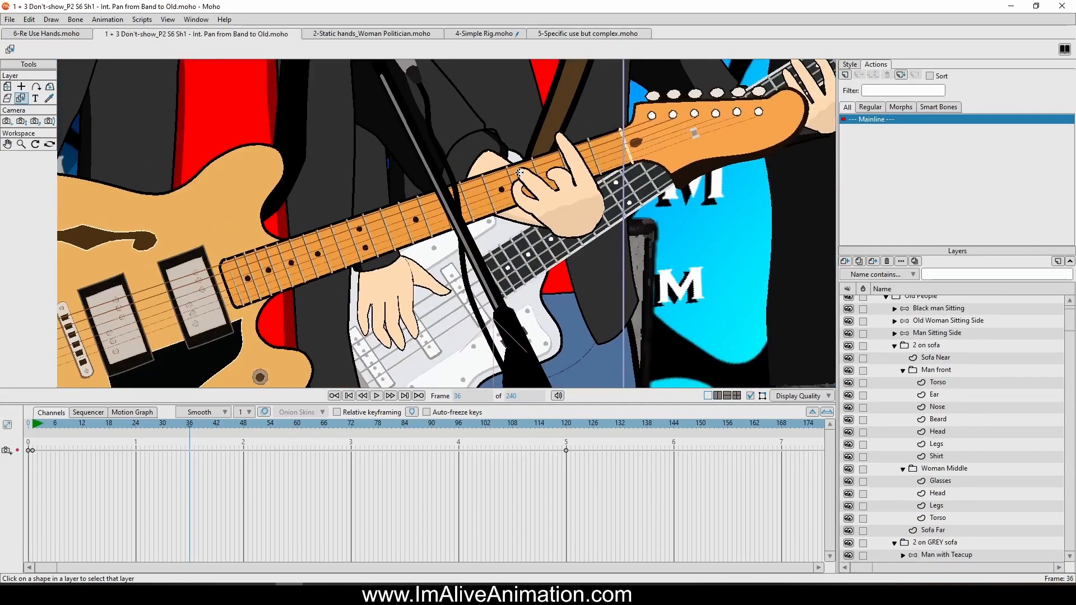
left_click_drag(692, 190, 472, 192)
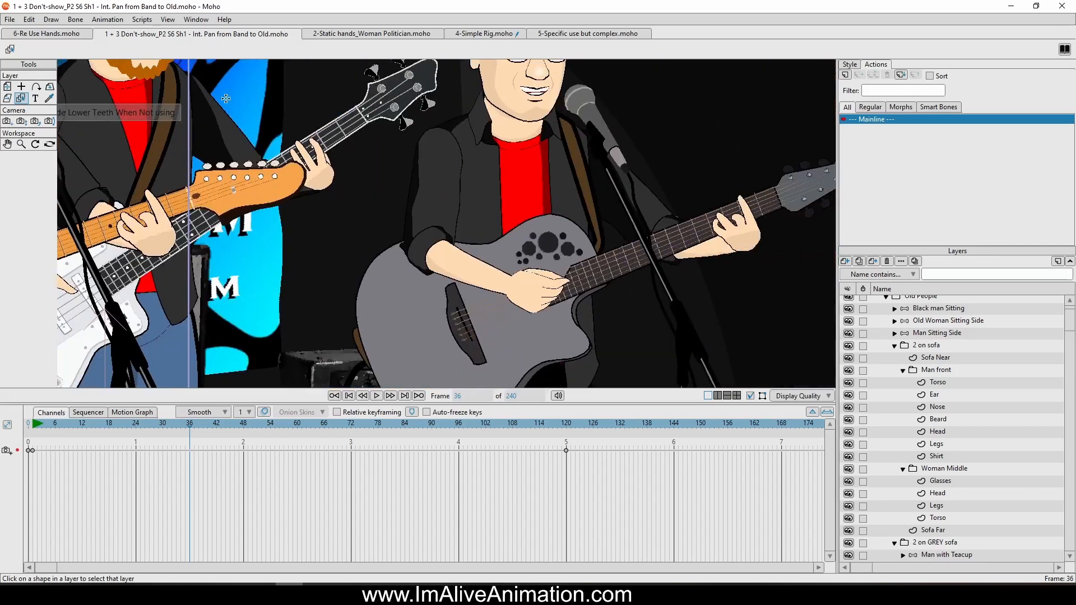
left_click_drag(409, 170, 476, 157)
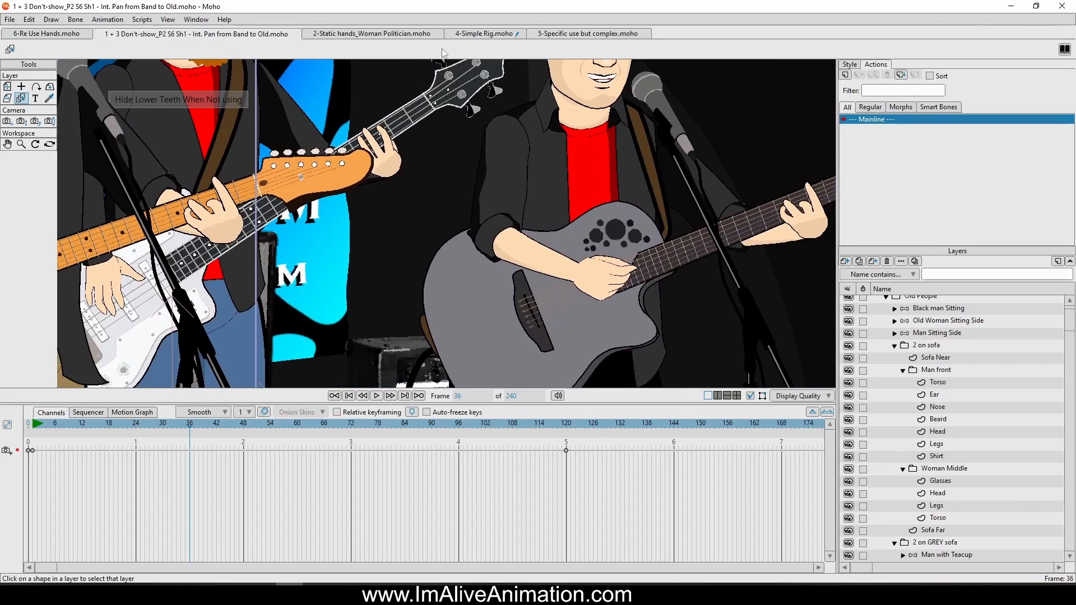
Return to the "5-Specific use but complex" file, foreshorten the guitar hand's palm with Palm Foreshorten, and fold in its thumb
left_click(618, 36)
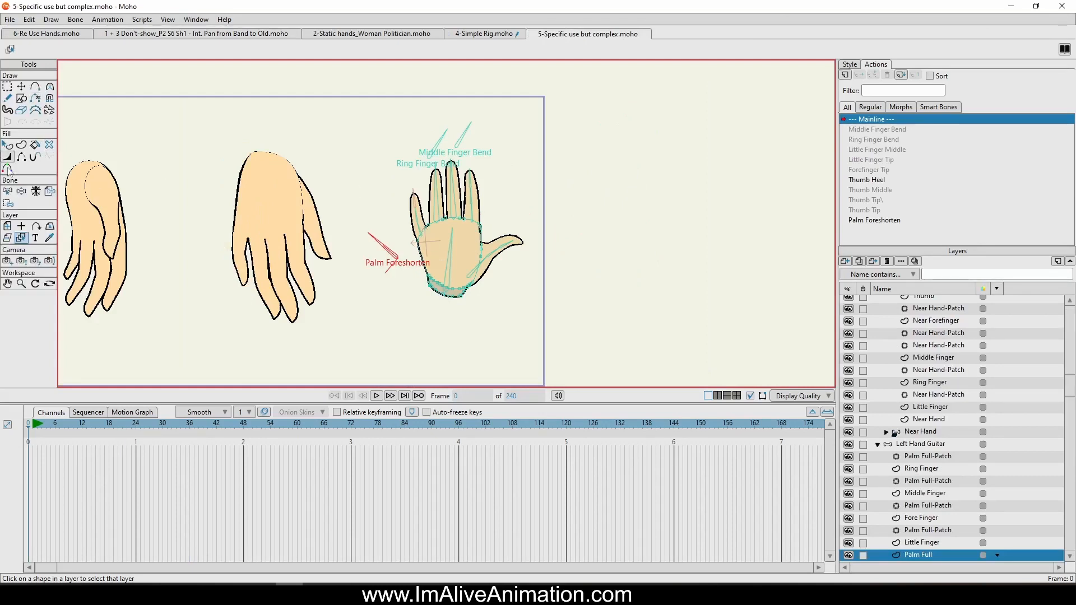
left_click(21, 191)
scroll(451, 203, "up", 2)
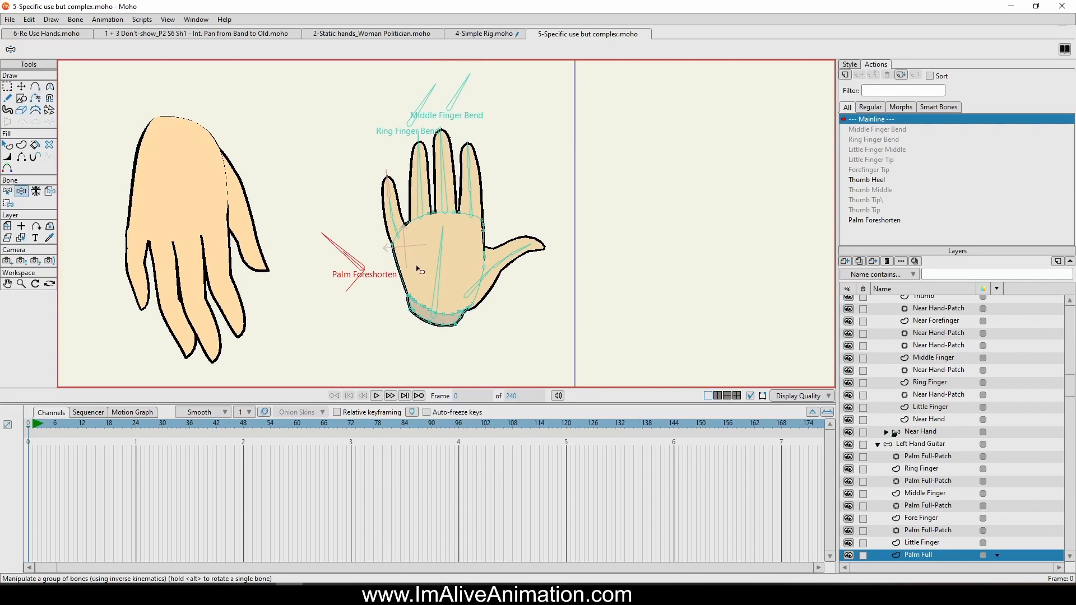
left_click_drag(326, 236, 335, 301)
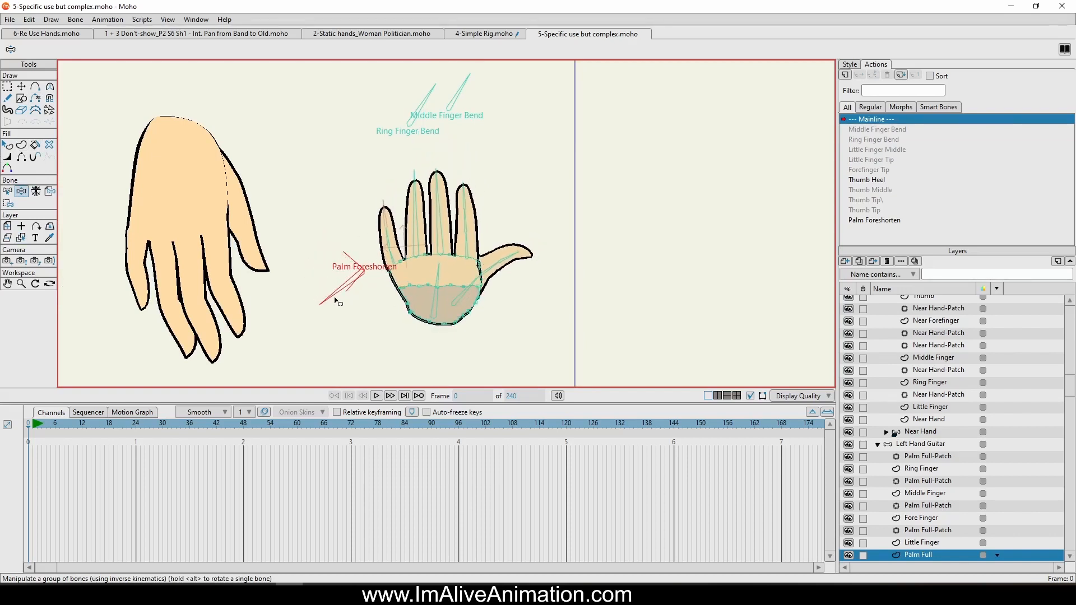
mouse_move(518, 259)
left_mouse_down()
mouse_move(481, 255)
mouse_move(435, 289)
mouse_move(509, 272)
left_mouse_up()
Bend and straighten the guitar hand's forefinger and middle finger bones, and spread the forefinger and ring finger outward
scroll(478, 205, "up", 3)
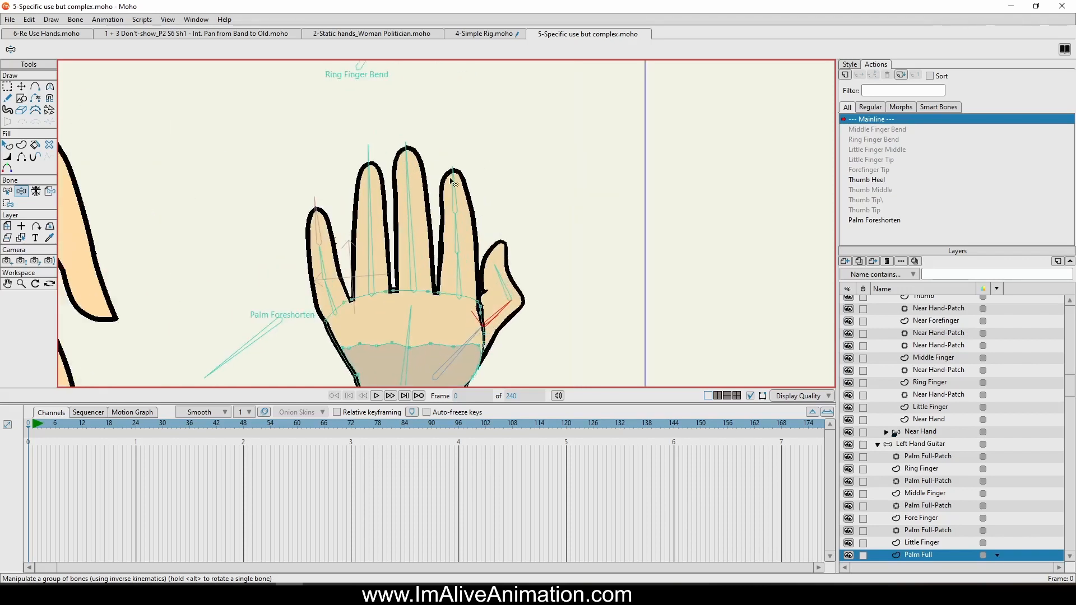
mouse_move(461, 240)
left_mouse_down()
mouse_move(452, 234)
mouse_move(456, 269)
mouse_move(463, 248)
left_mouse_up()
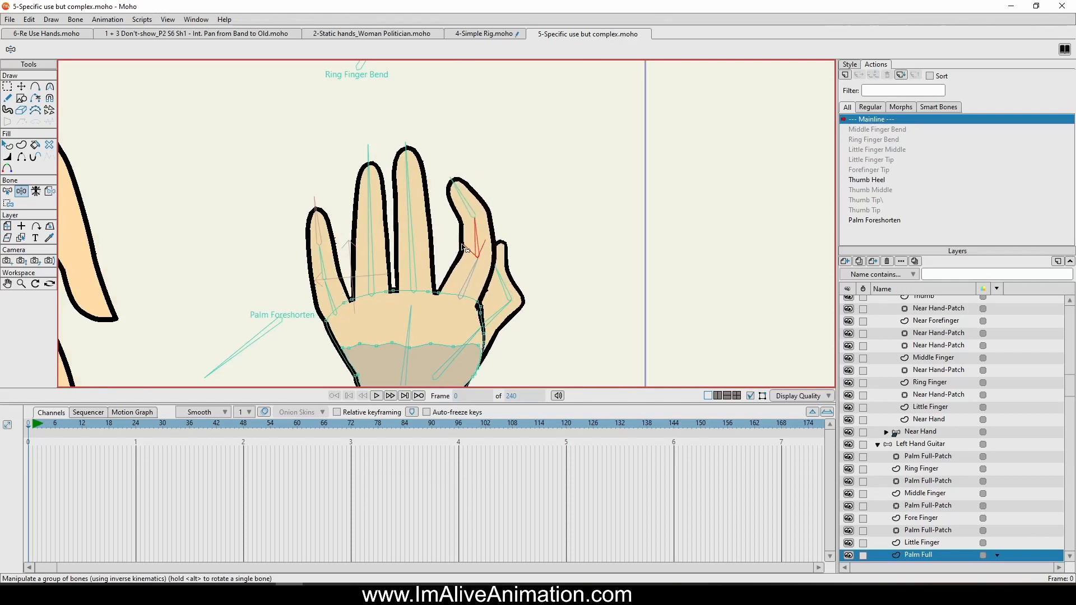
left_click_drag(463, 205, 510, 192)
left_click_drag(415, 216, 443, 243)
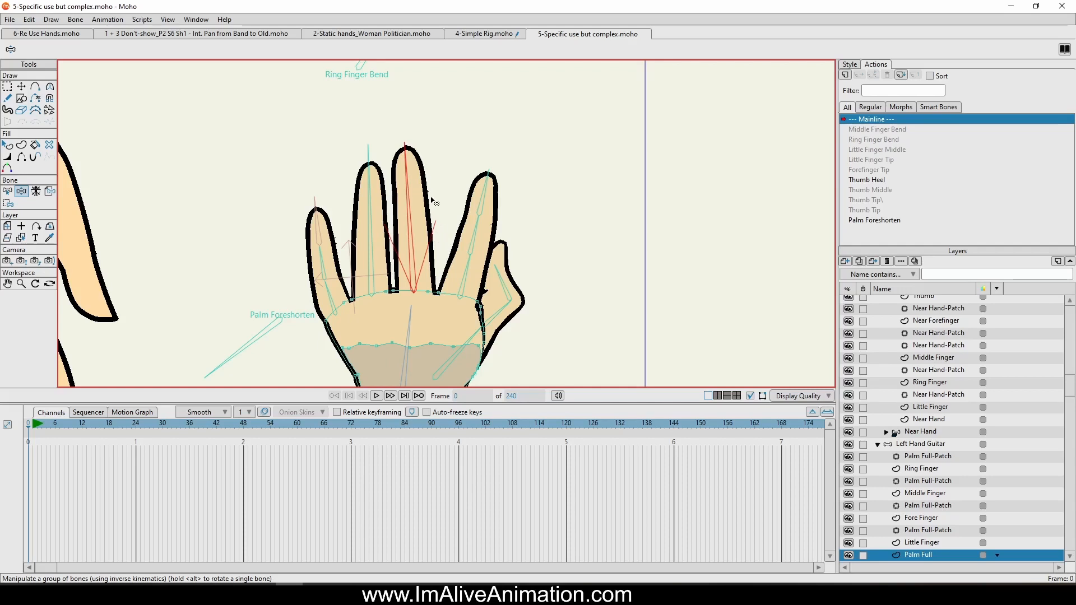
left_click_drag(420, 206, 416, 186)
mouse_move(409, 229)
left_mouse_down()
mouse_move(447, 269)
mouse_move(423, 230)
mouse_move(402, 131)
left_mouse_up()
left_click_drag(383, 179, 325, 187)
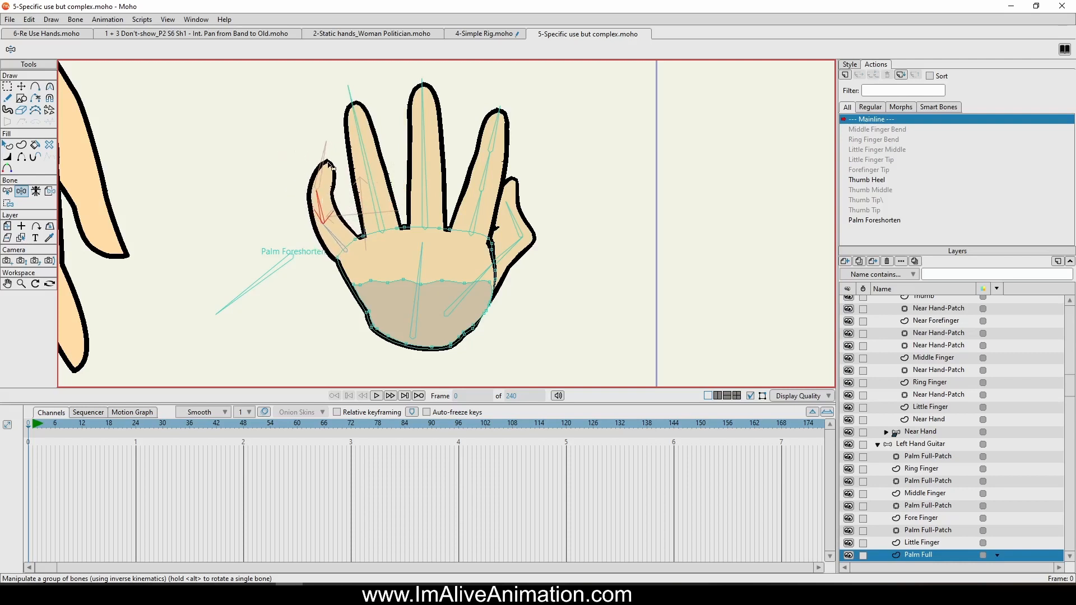
Straighten the guitar hand's little finger and bring its forefinger back closer to upright
scroll(323, 182, "up", 3)
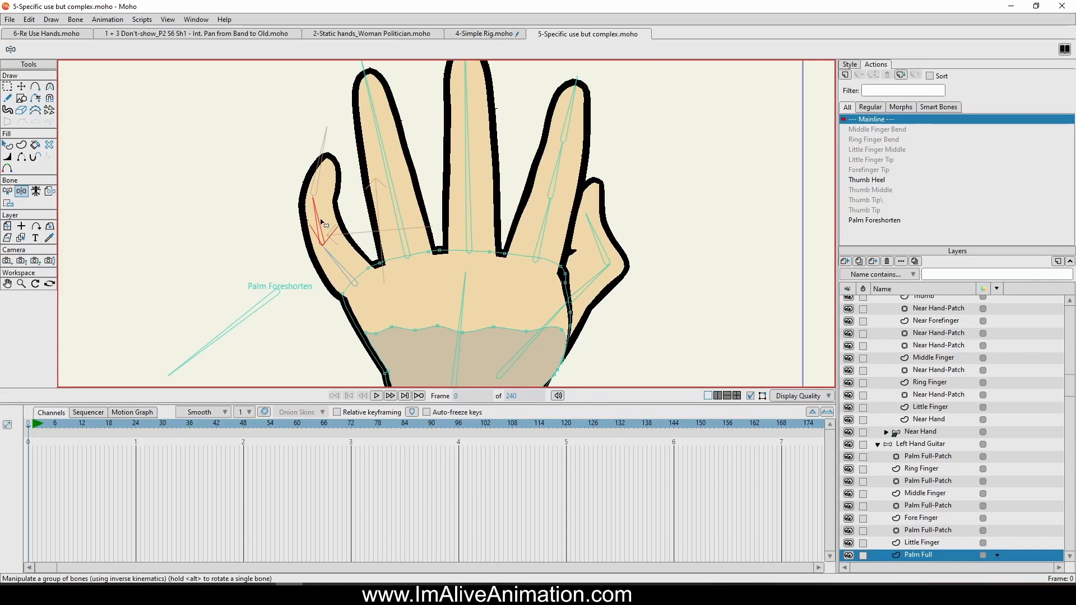
left_click_drag(321, 222, 349, 227)
scroll(425, 266, "down", 2)
left_click_drag(428, 267, 395, 247)
scroll(425, 348, "down", 1)
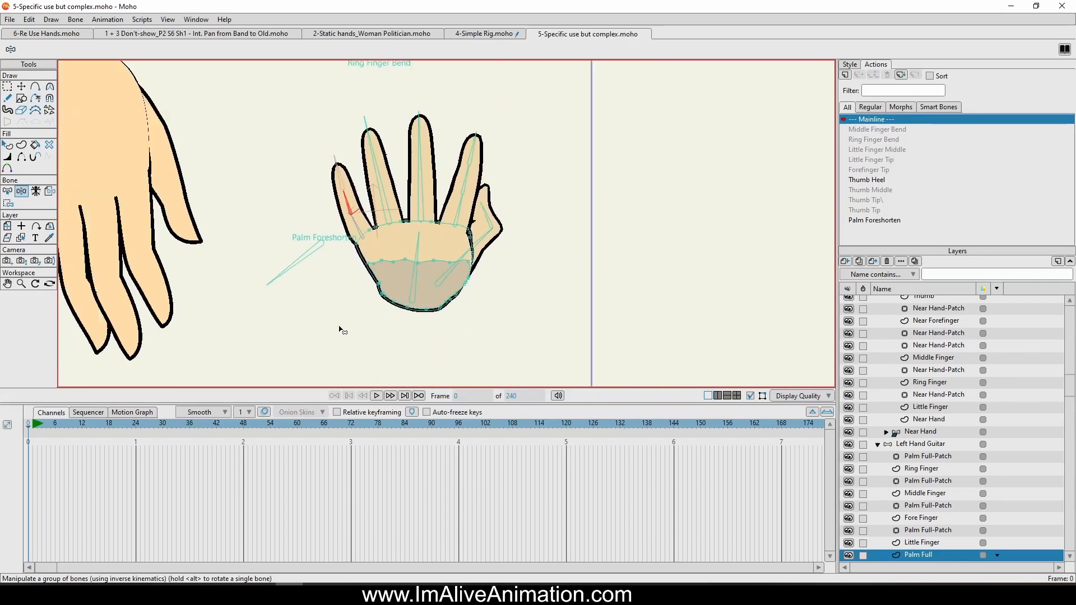
left_click_drag(320, 291, 263, 326)
scroll(377, 299, "up", 3)
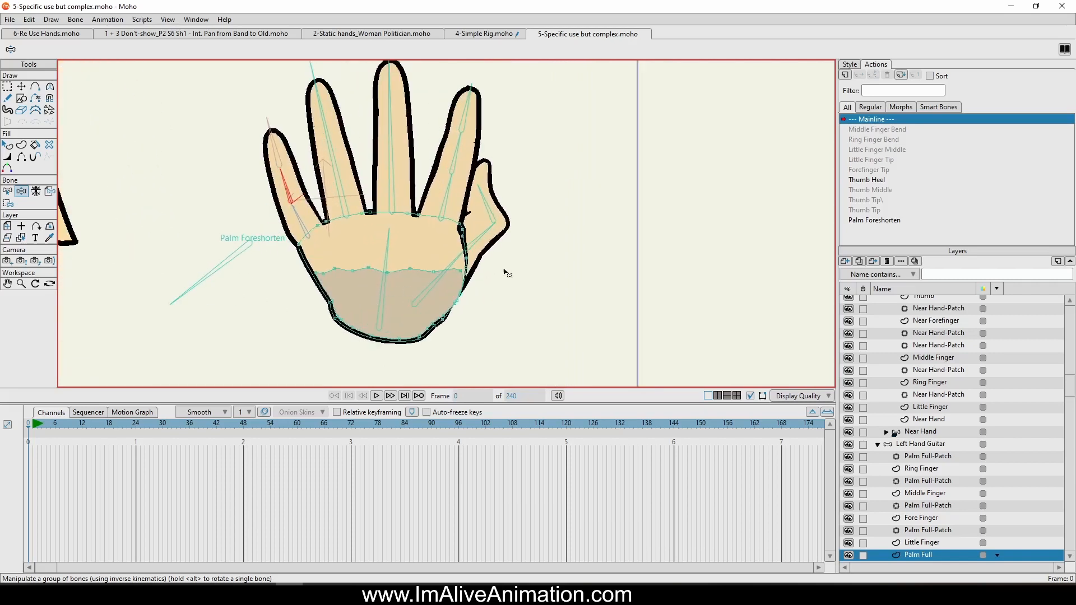
left_click_drag(405, 196, 395, 229)
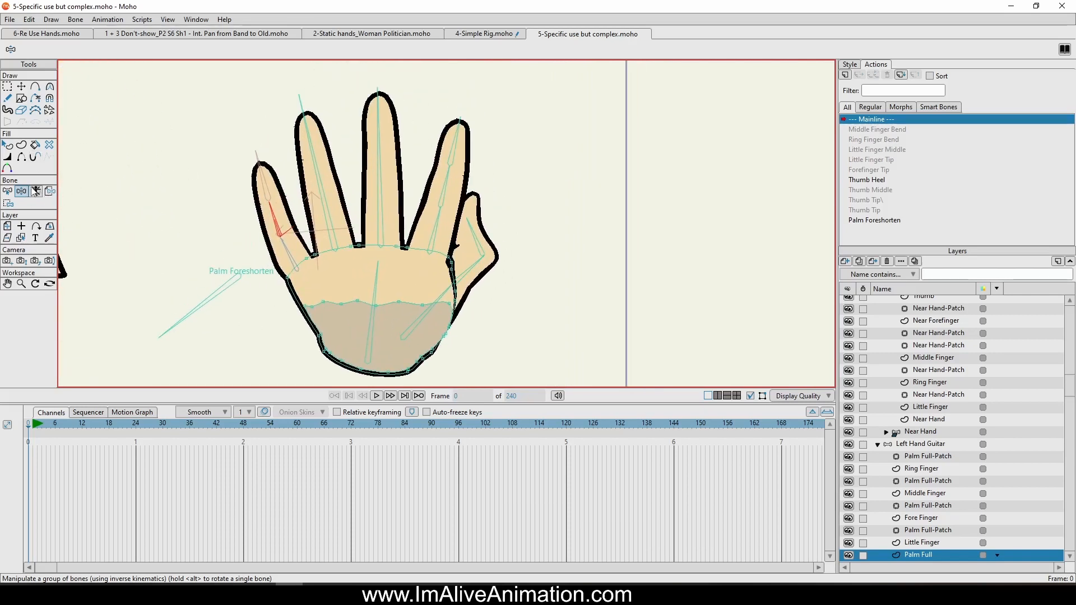
left_click_drag(440, 223, 435, 225)
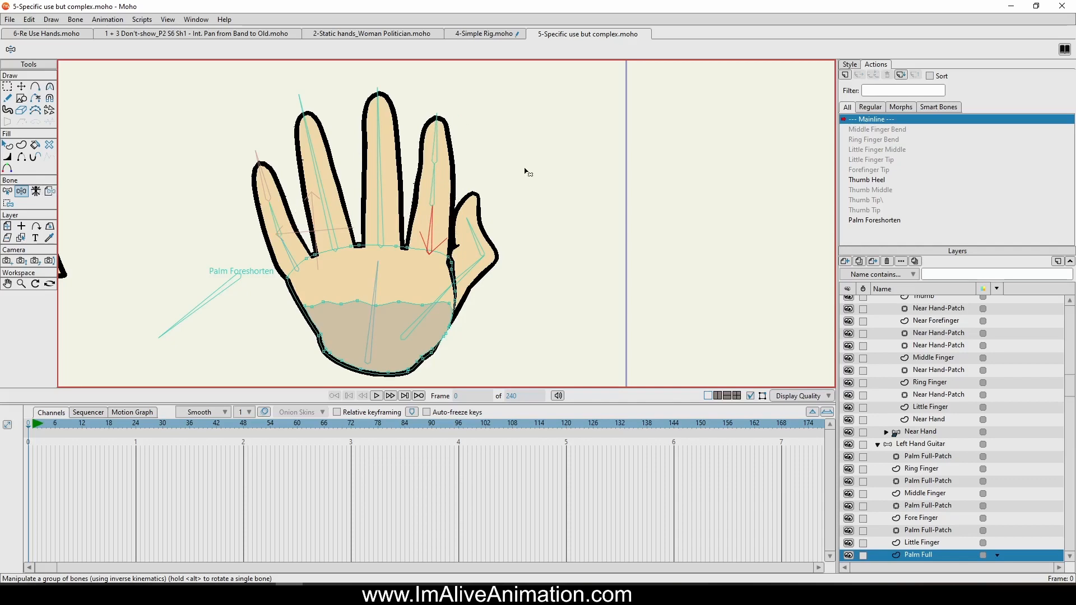
Curl the guitar hand's middle, ring and little fingers with the Middle Finger Bend and Ring Finger Bend controls and the finger bones
scroll(491, 203, "down", 3)
left_click_drag(455, 130, 377, 163)
scroll(400, 167, "up", 2)
left_click_drag(414, 107, 405, 130)
left_click_drag(556, 231, 543, 156)
scroll(477, 252, "up", 2)
left_click_drag(459, 237, 410, 236)
scroll(396, 174, "down", 2)
mouse_move(388, 135)
left_mouse_down()
mouse_move(391, 207)
mouse_move(383, 146)
left_mouse_up()
left_click_drag(413, 259, 397, 286)
left_click_drag(331, 169, 343, 189)
mouse_move(403, 277)
left_mouse_down()
mouse_move(415, 277)
mouse_move(374, 282)
mouse_move(402, 277)
left_mouse_up()
left_click_drag(391, 174, 341, 161)
left_click_drag(344, 290, 364, 283)
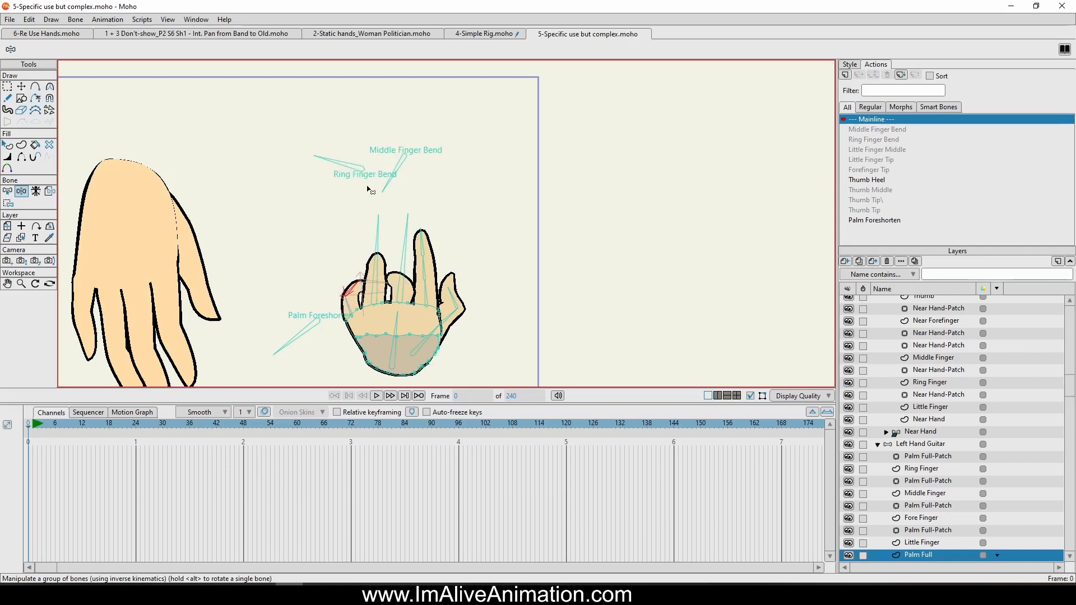
Curl the forefinger into a hook, raise the ring and middle fingers with their Bend controls, and adjust the little finger
left_click_drag(392, 179, 381, 170)
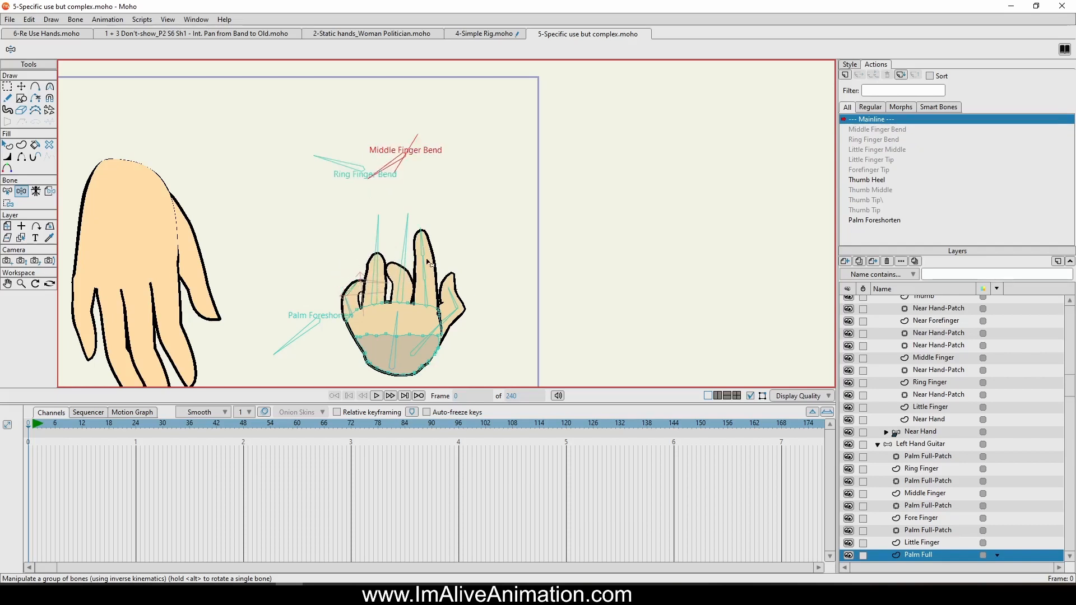
left_click_drag(428, 263, 407, 279)
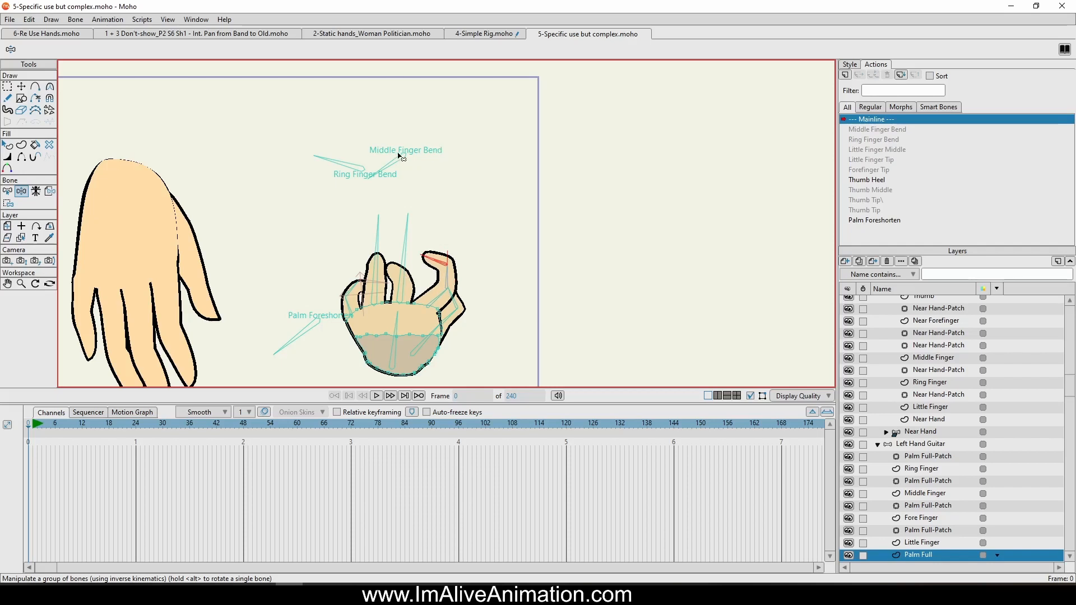
left_click_drag(402, 157, 386, 123)
left_click_drag(404, 287, 409, 286)
mouse_move(347, 308)
left_mouse_down()
mouse_move(359, 307)
mouse_move(356, 295)
left_mouse_up()
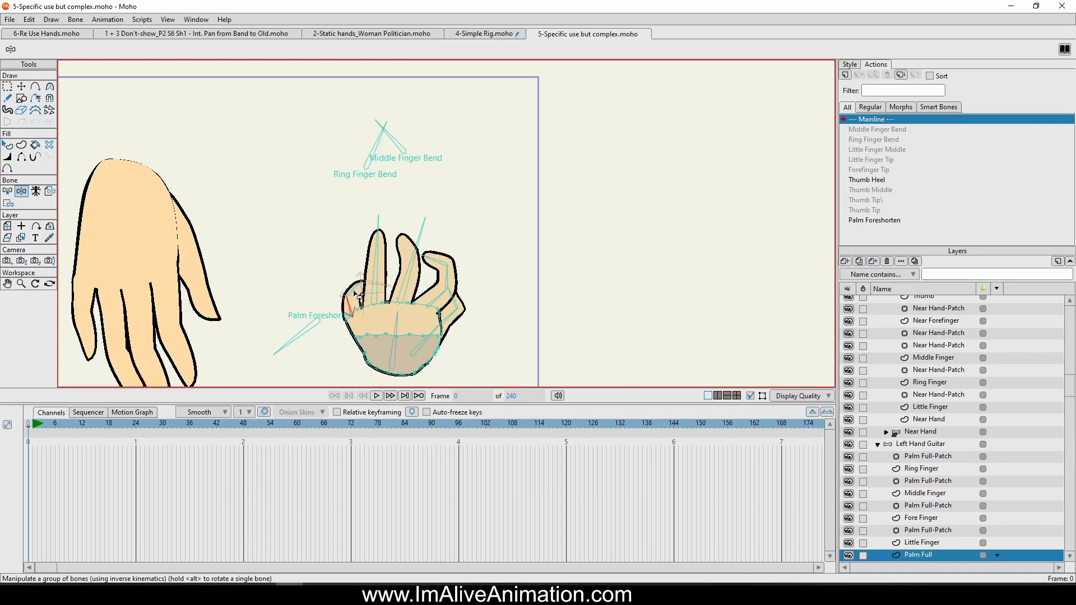
Fine-tune the curled guitar hand's palm with the Palm Foreshorten control and tuck its thumb slightly inward
left_click_drag(286, 346, 293, 338)
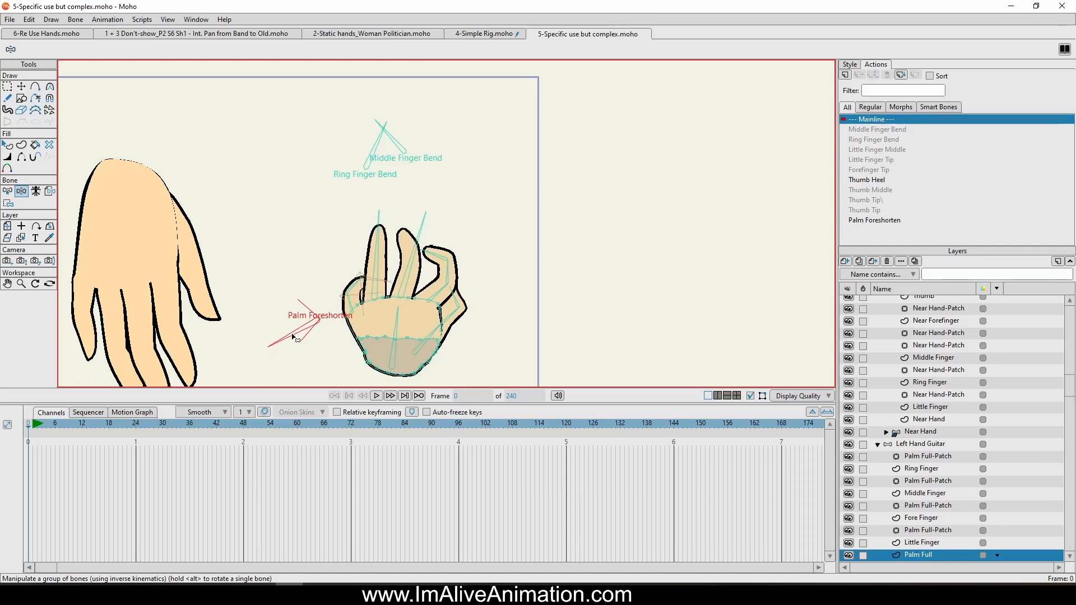
left_click_drag(453, 316, 448, 313)
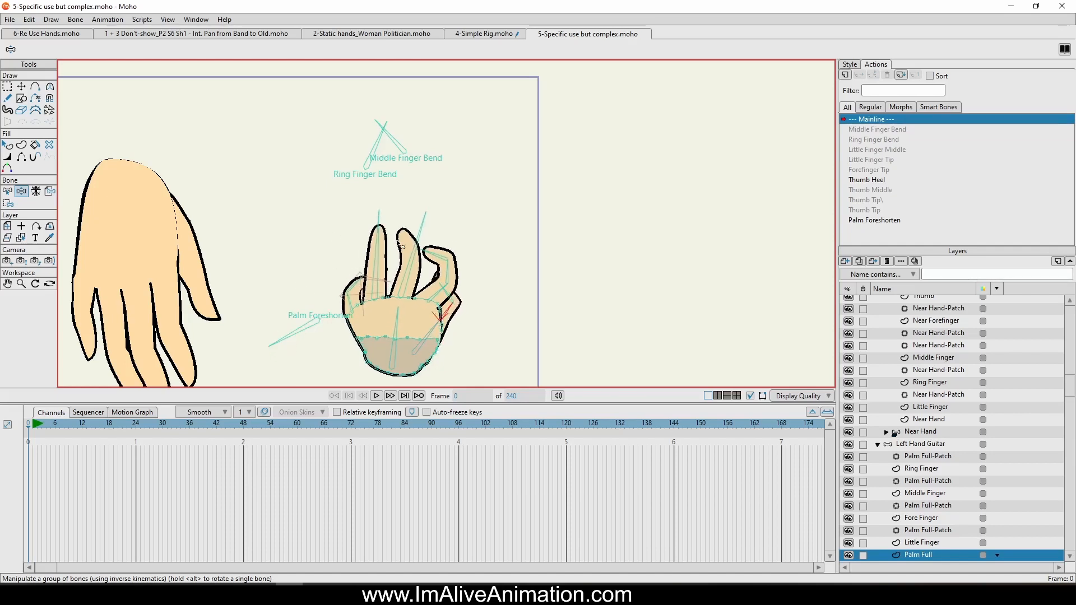
left_click_drag(486, 183, 471, 126)
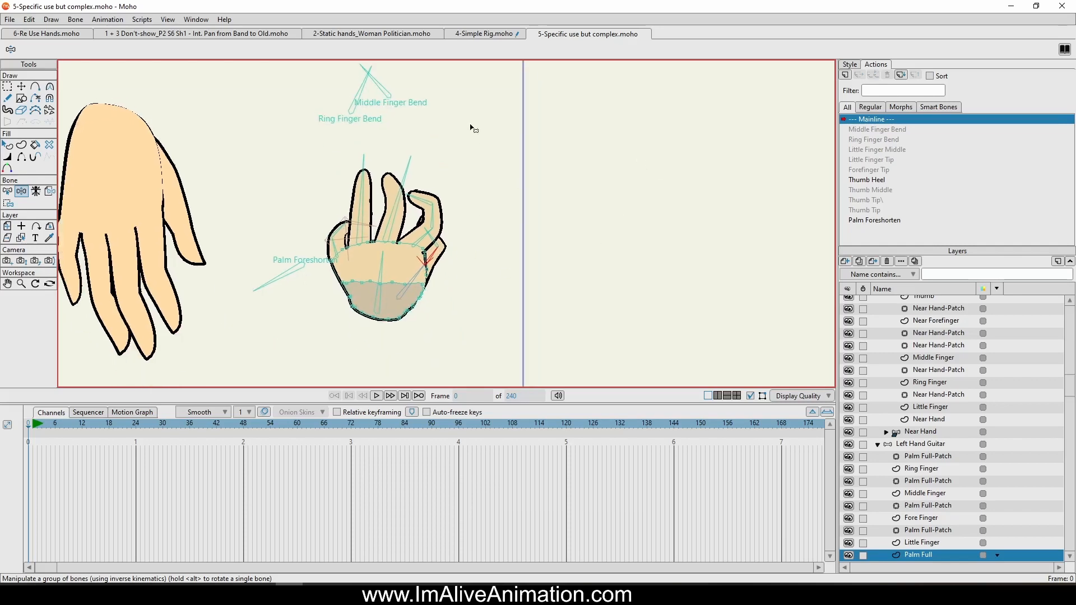
scroll(391, 303, "down", 2)
mouse_move(309, 302)
left_mouse_down()
mouse_move(296, 301)
mouse_move(300, 271)
mouse_move(310, 289)
left_mouse_up()
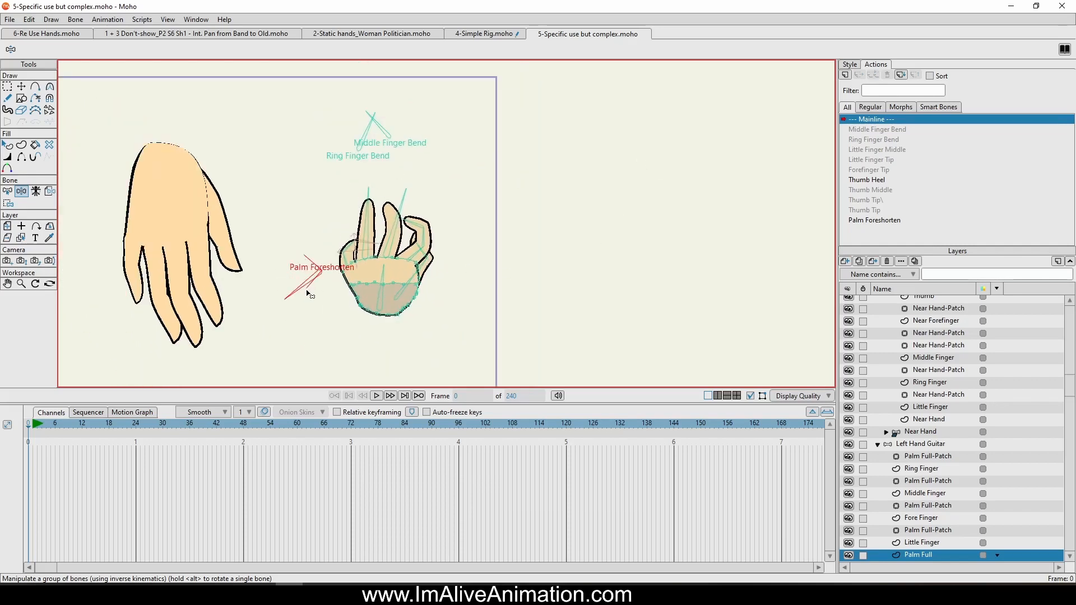